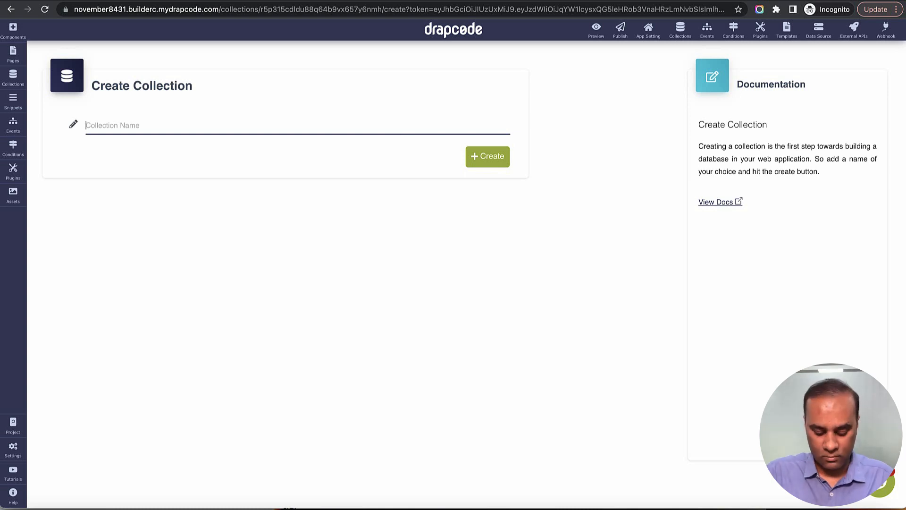
Step: Create a collection named Person and move on to naming its first field
type("Person")
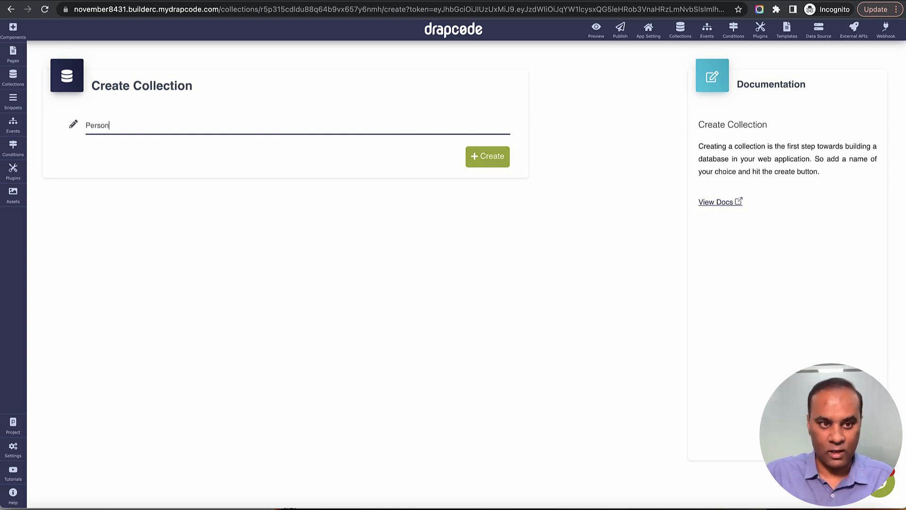
left_click(492, 162)
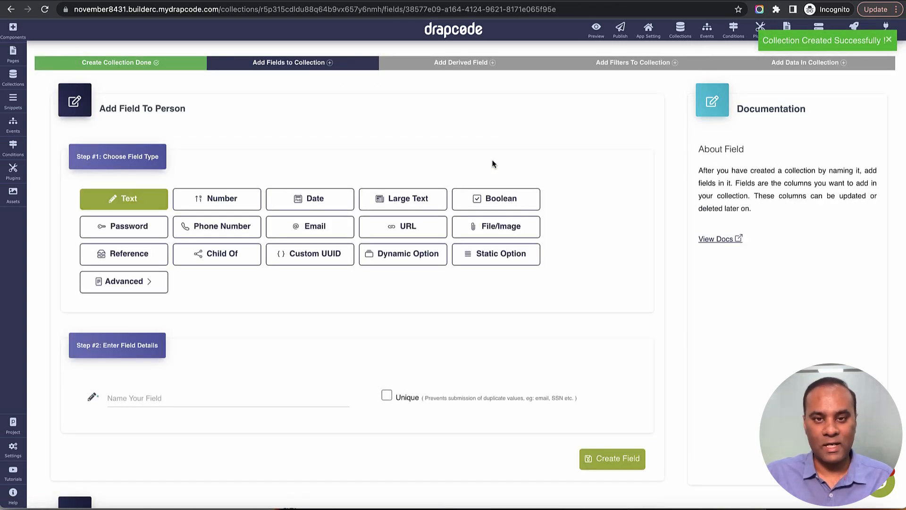
scroll(434, 183, "down", 1)
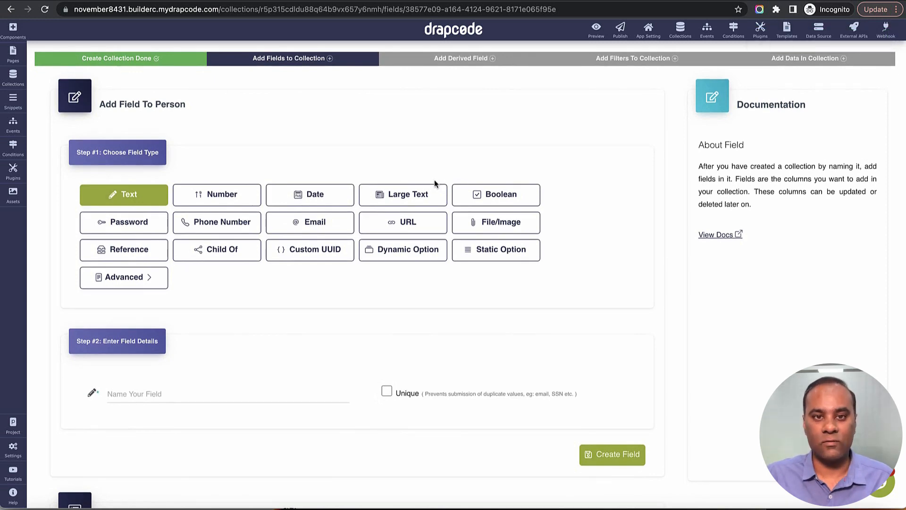
scroll(331, 278, "down", 3)
left_click(267, 321)
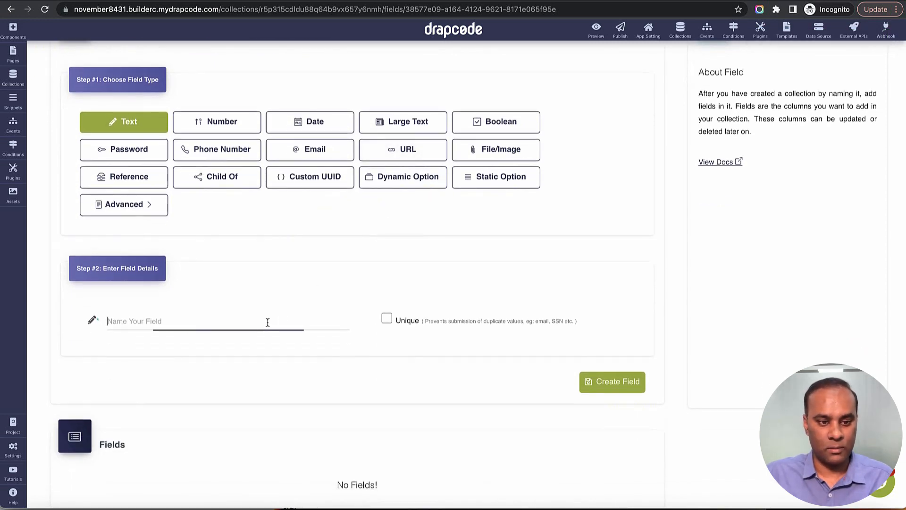
Step: Add a Full Name text field and a date-only Date of Birth field
type("Full N")
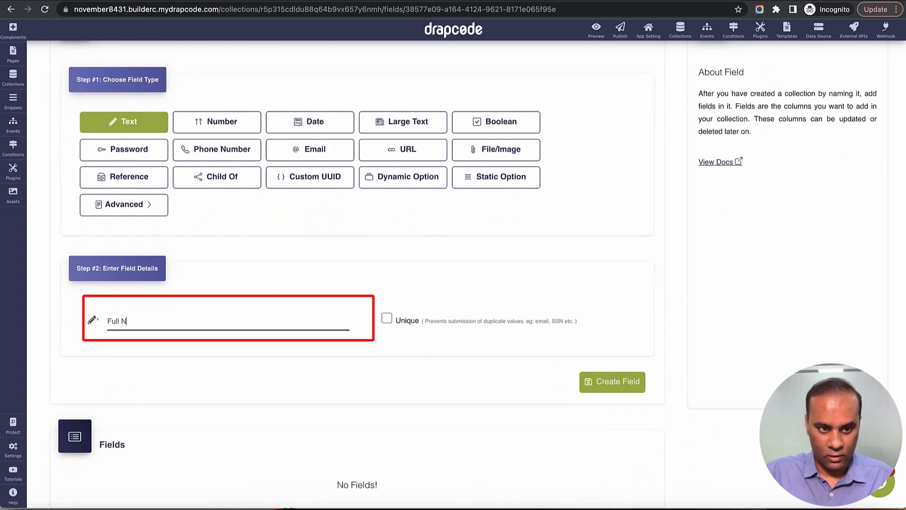
type("ame")
left_click(597, 380)
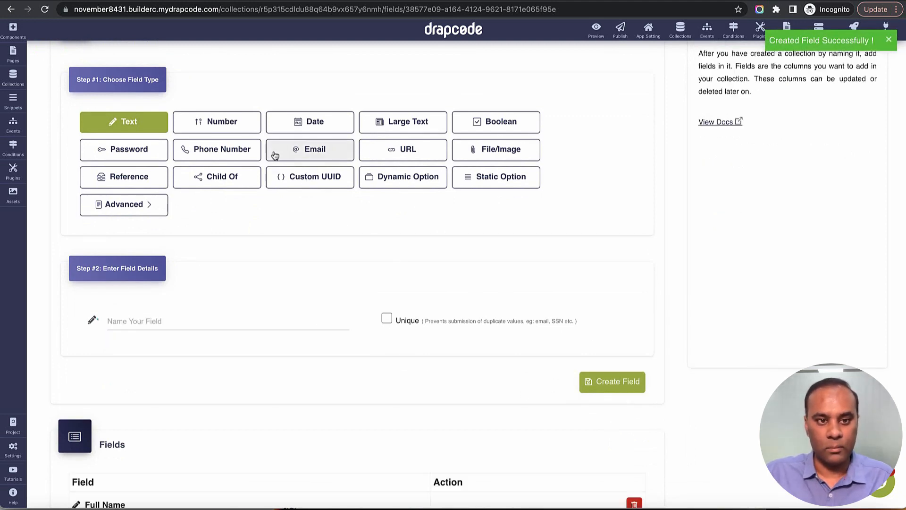
left_click(302, 126)
left_click(233, 320)
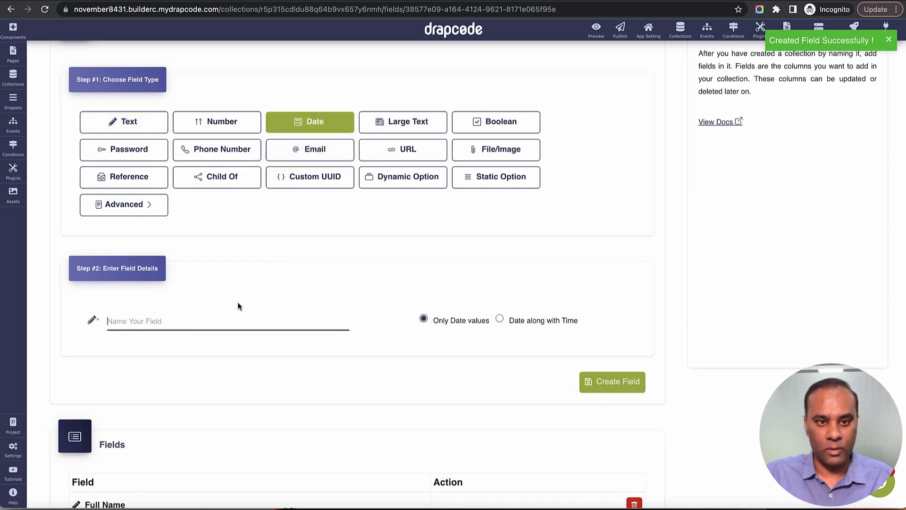
type("Da")
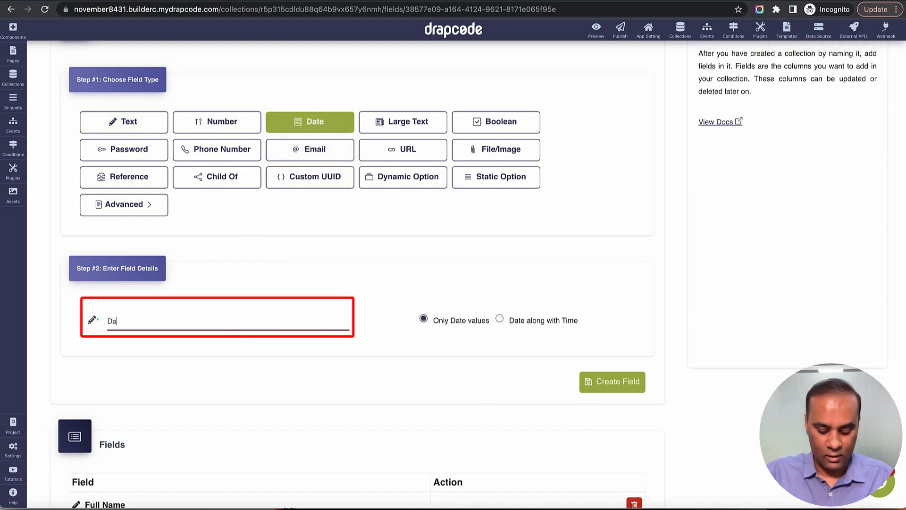
type("te of Birth")
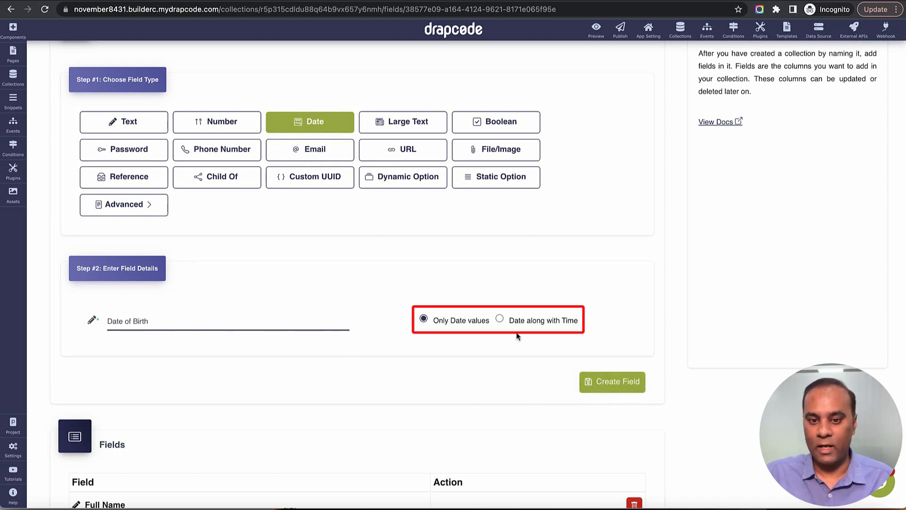
left_click(612, 381)
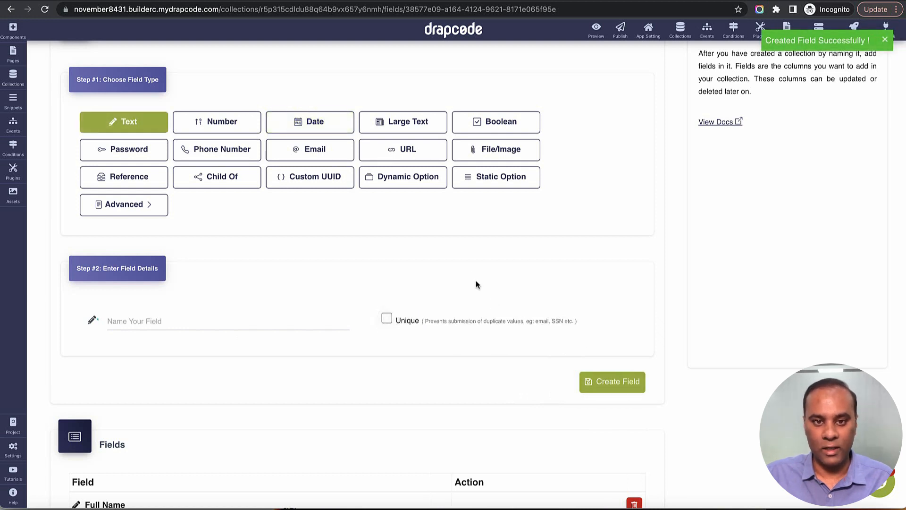
Step: Add an Email-type field named Email Address
left_click(328, 153)
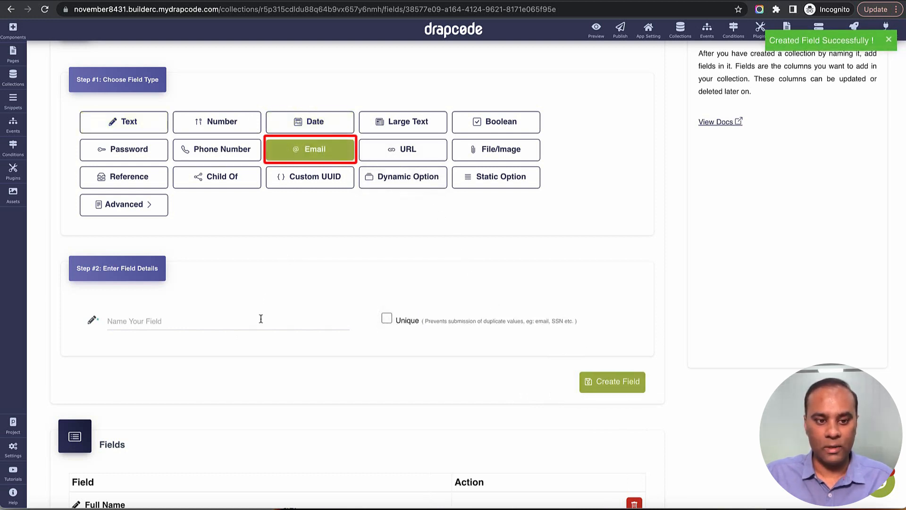
left_click(259, 318)
type("Email A")
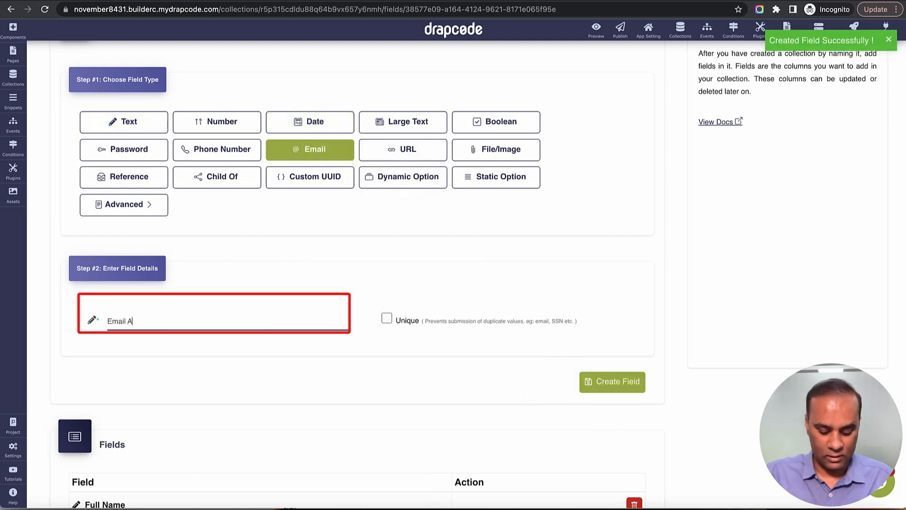
type("ddress")
left_click(604, 386)
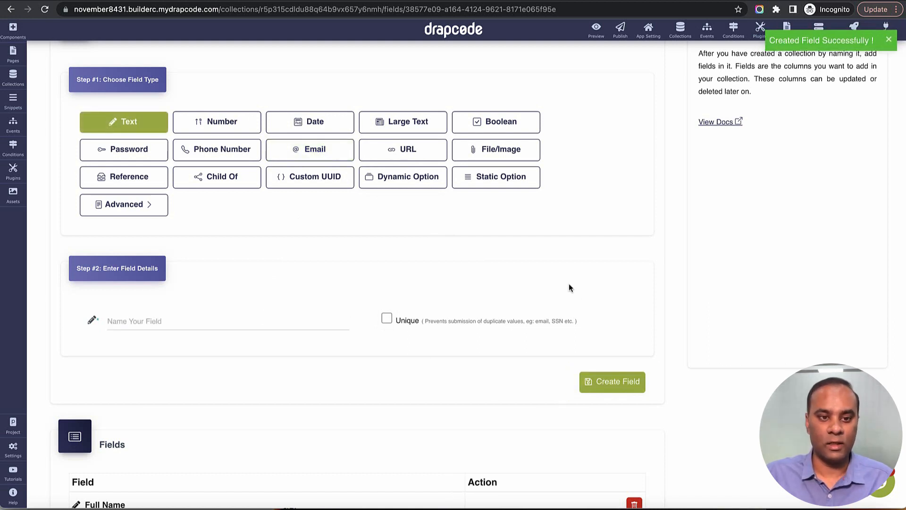
Step: Create a Static Option field 'Marital Status' with the options Married and Unmarried
left_click(493, 185)
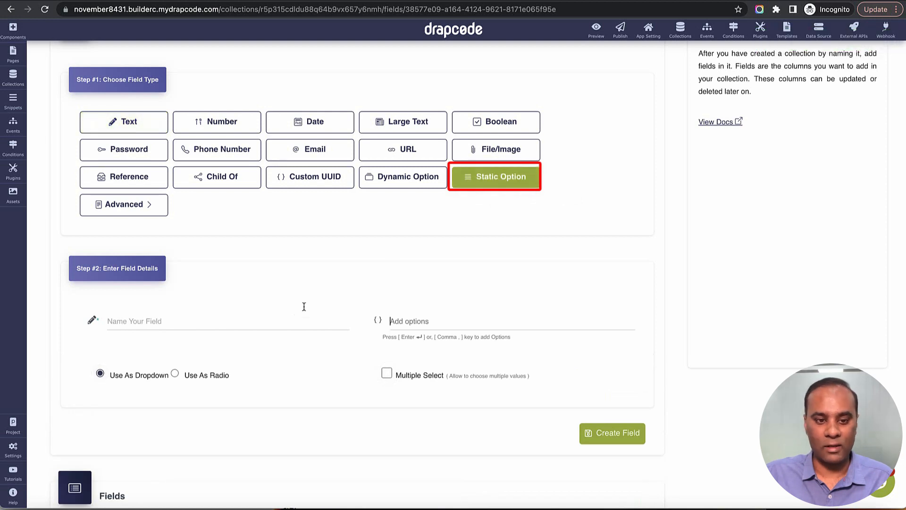
left_click(293, 319)
type("marital Status")
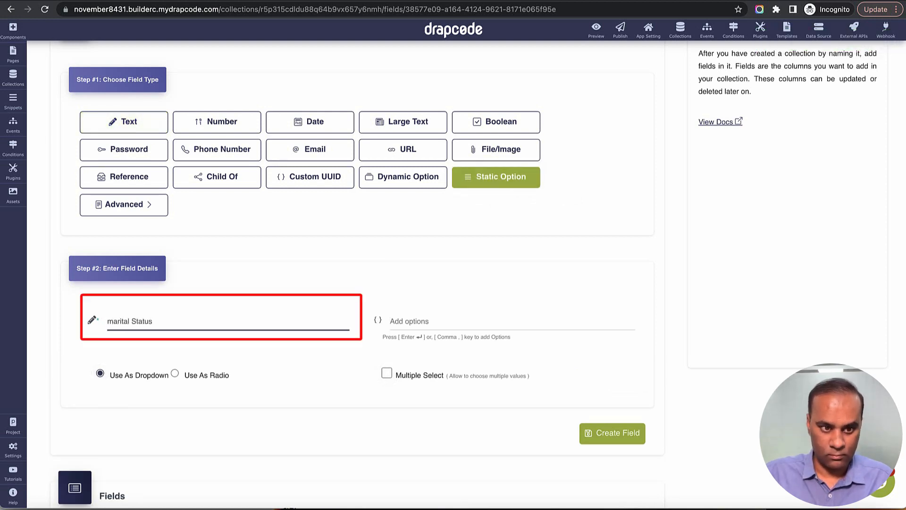
type("M")
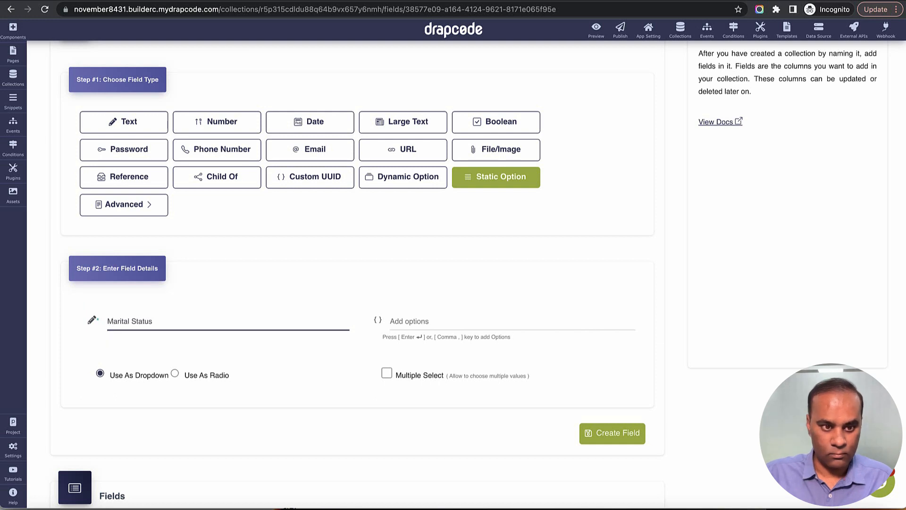
left_click(519, 325)
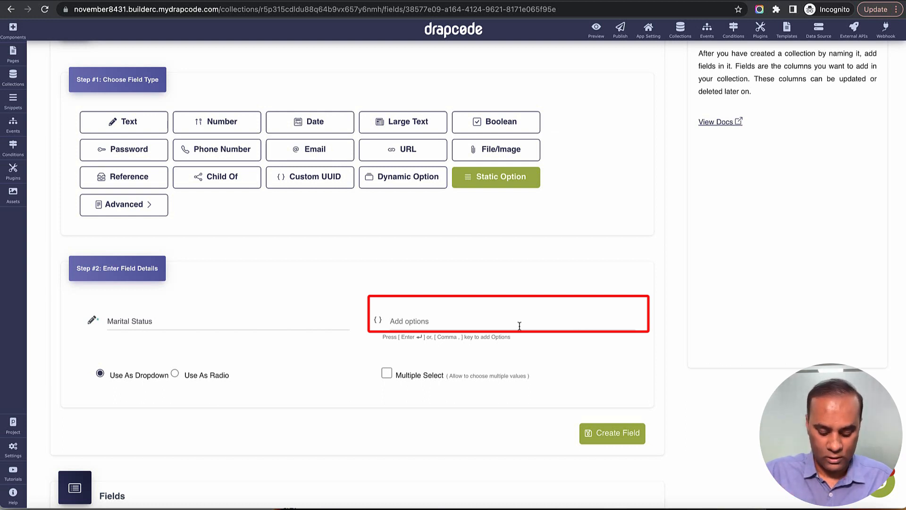
type("Ma")
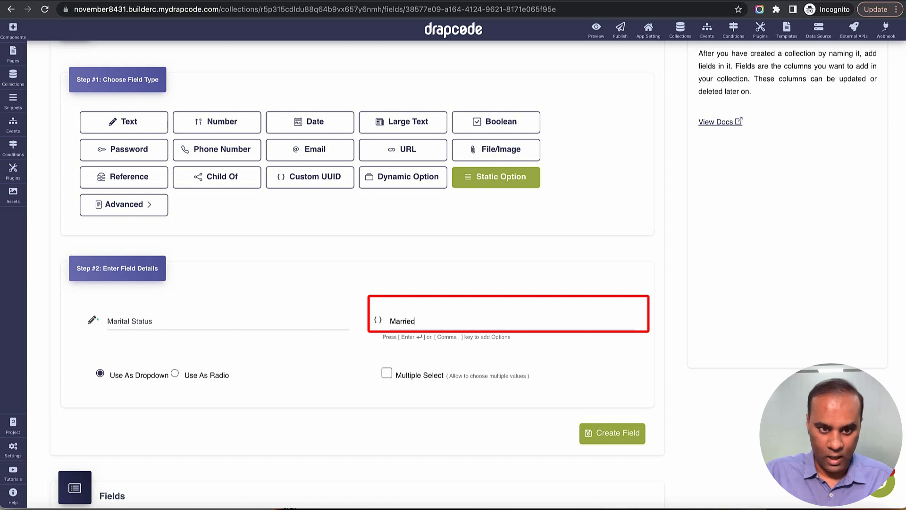
type("rried")
key("Return")
type("Un")
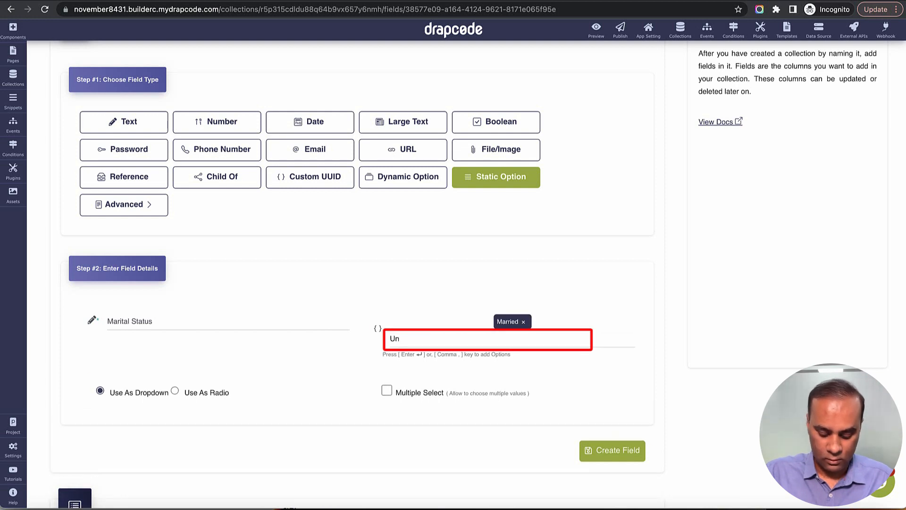
type("married")
key("Return")
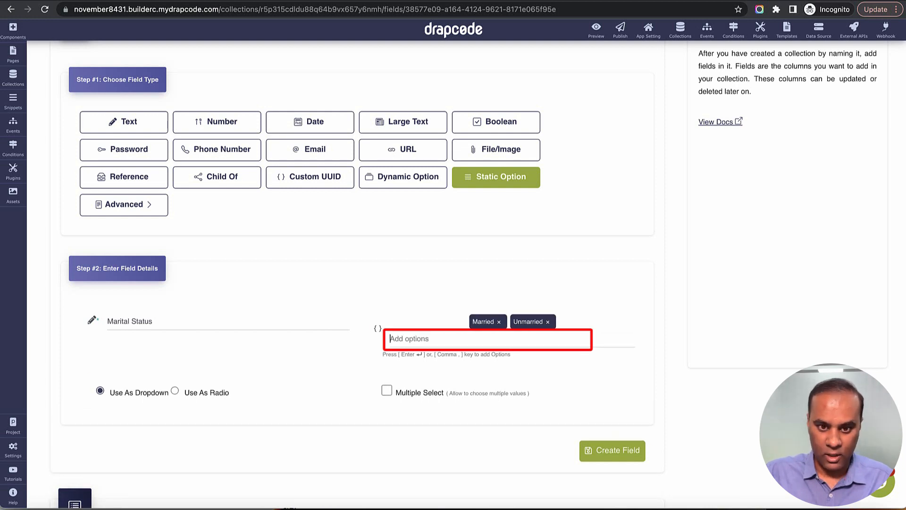
scroll(605, 370, "down", 1)
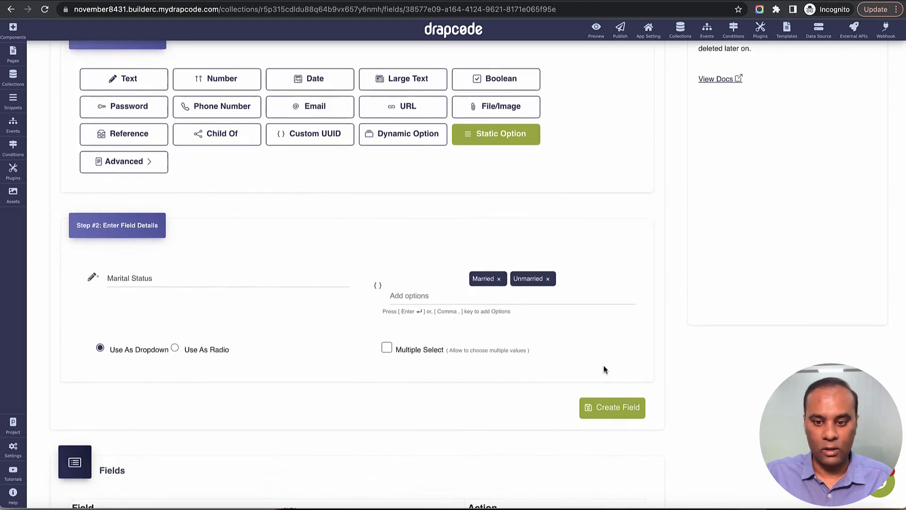
left_click(614, 410)
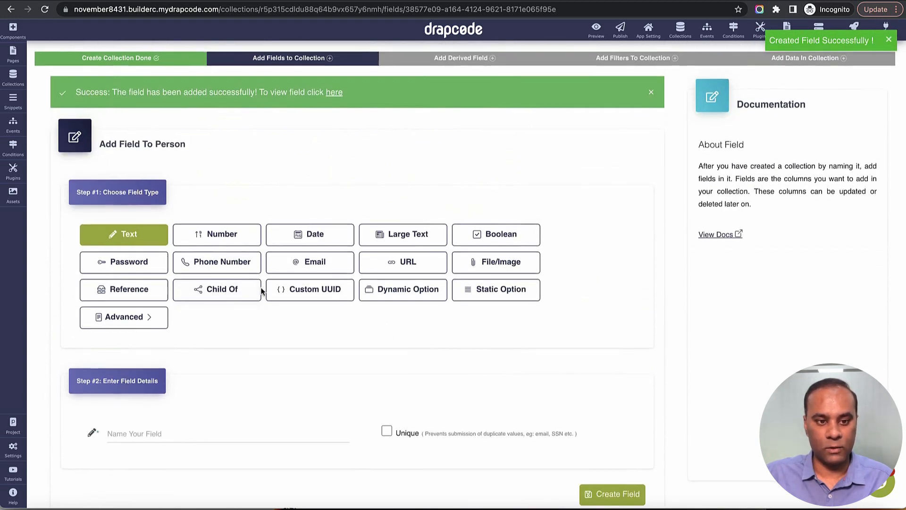
scroll(255, 283, "down", 1)
left_click(155, 244)
left_click(217, 243)
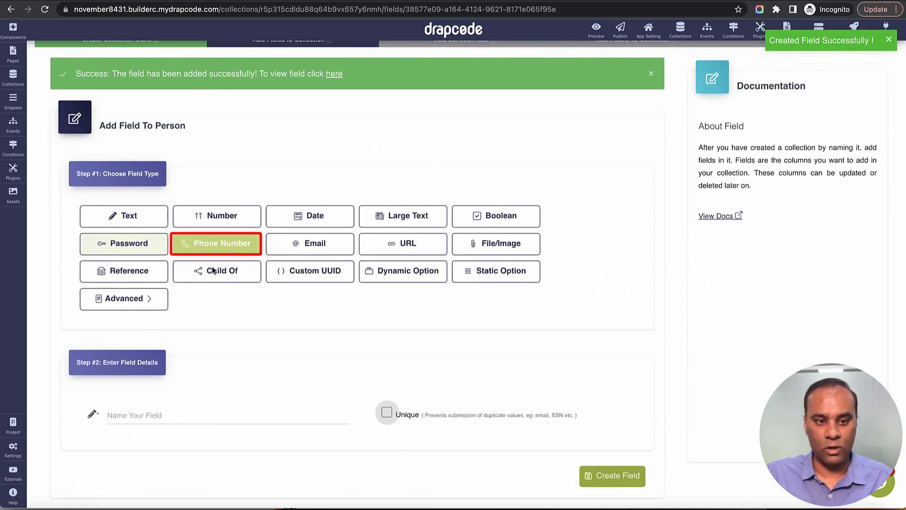
scroll(219, 307, "down", 5)
left_click(219, 307)
type("Mobile No")
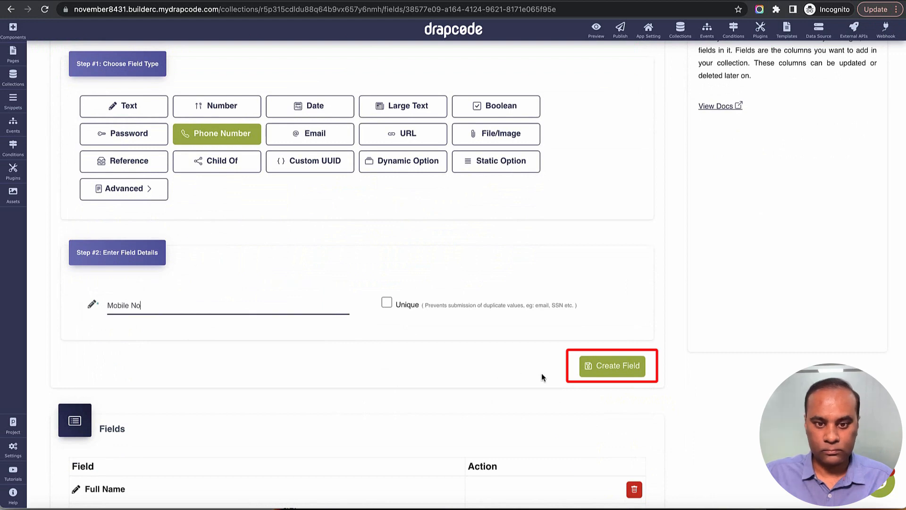
left_click(613, 366)
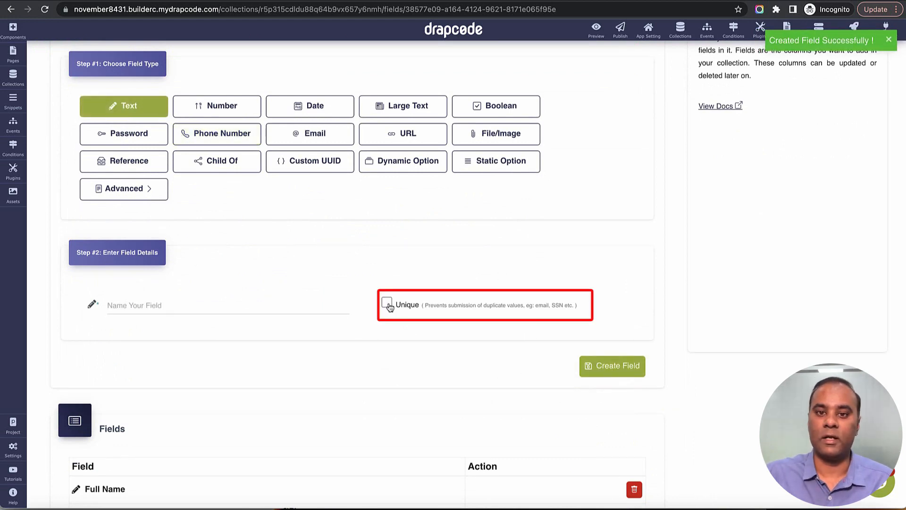
scroll(388, 307, "down", 5)
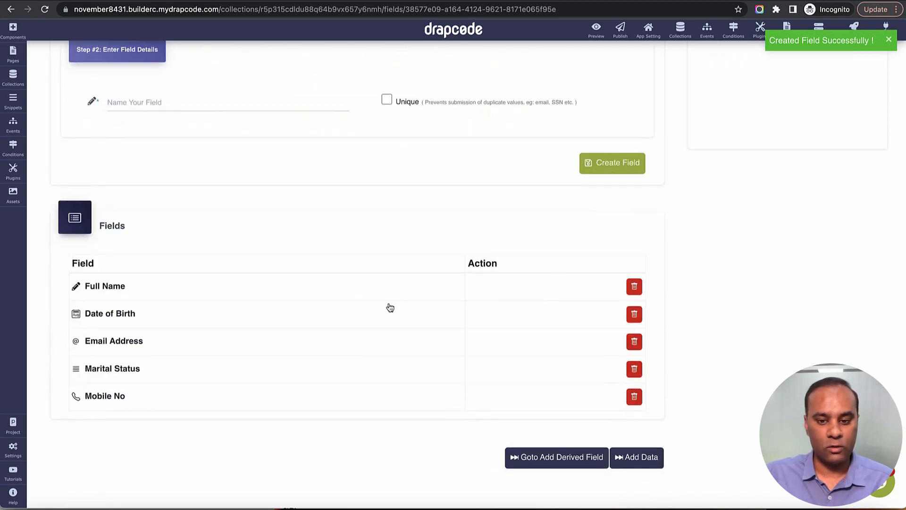
left_click_drag(80, 285, 136, 381)
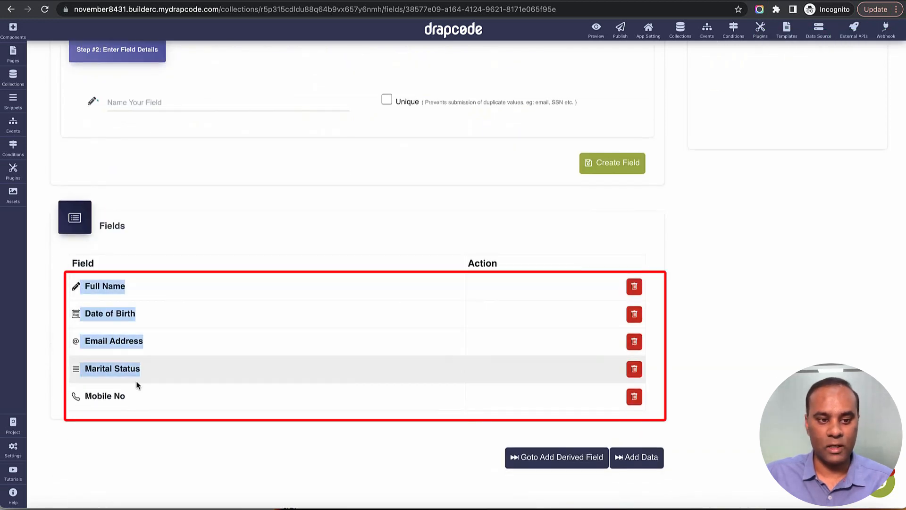
left_click(248, 383)
scroll(322, 302, "up", 7)
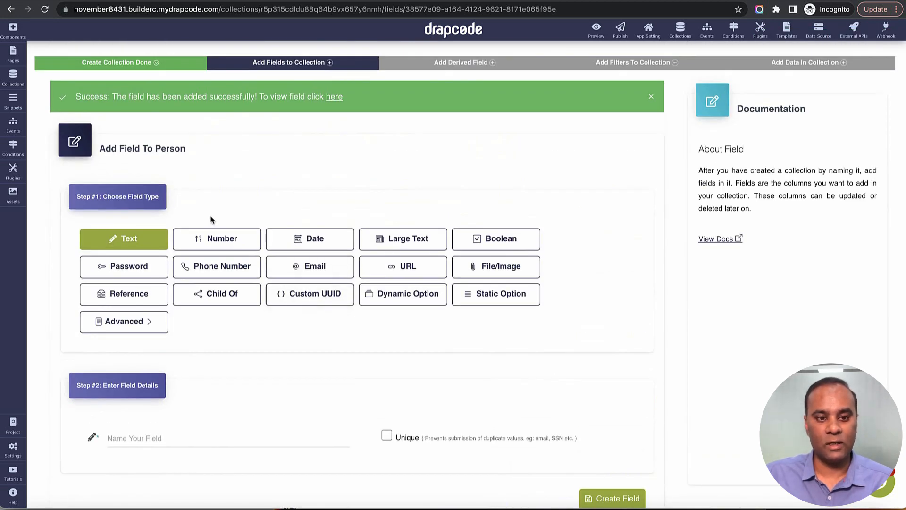
scroll(526, 232, "down", 7)
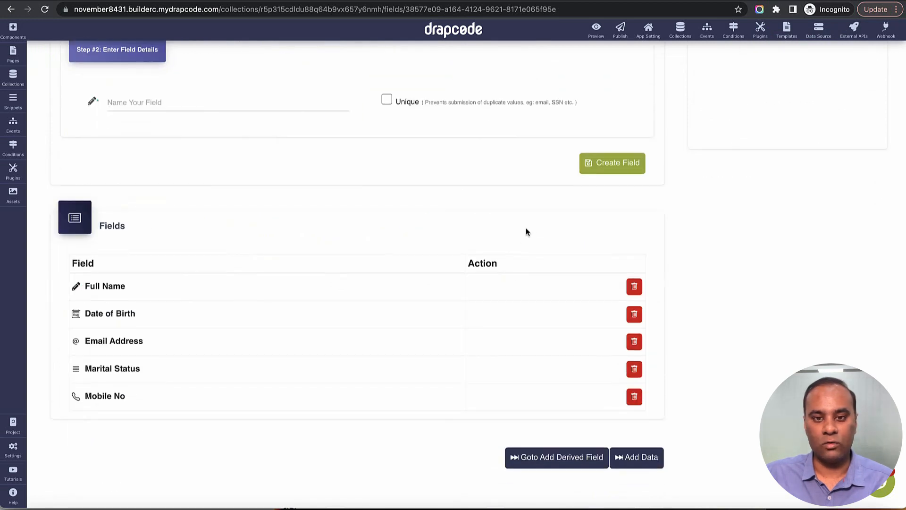
scroll(525, 231, "up", 1)
scroll(525, 228, "up", 5)
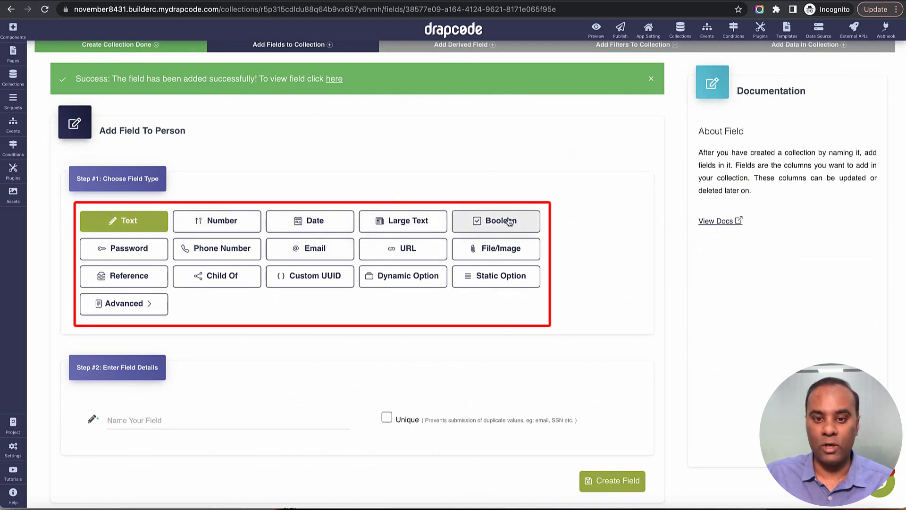
Step: Create a File/Image field named Photo, leaving allowed file types unselected
left_click(500, 257)
scroll(251, 371, "down", 1)
left_click(234, 385)
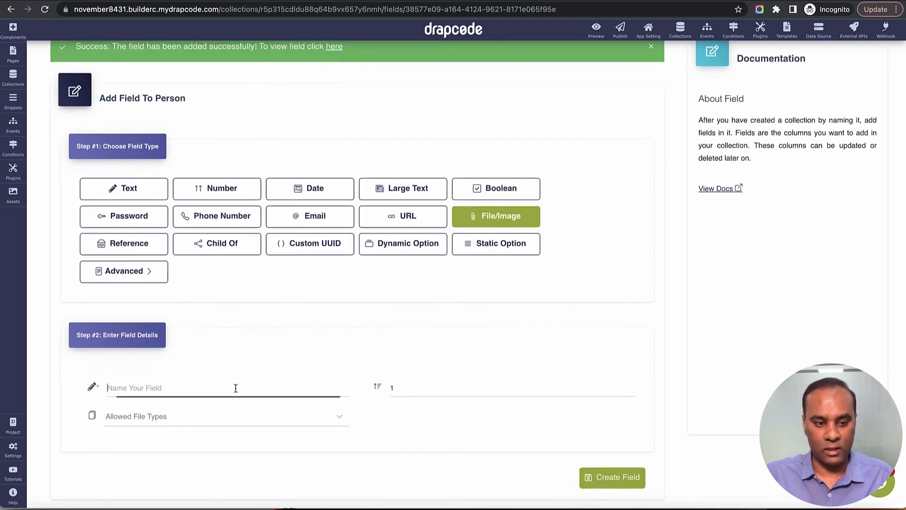
type("Photo")
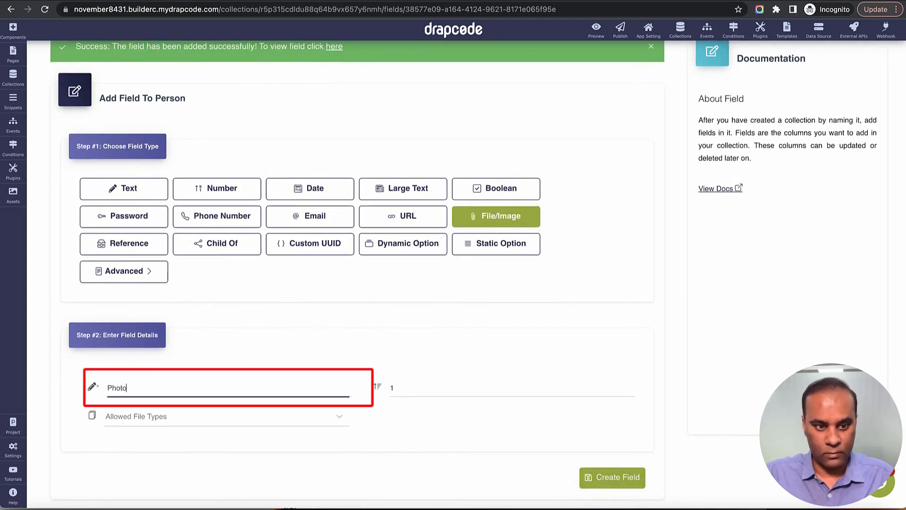
left_click(269, 414)
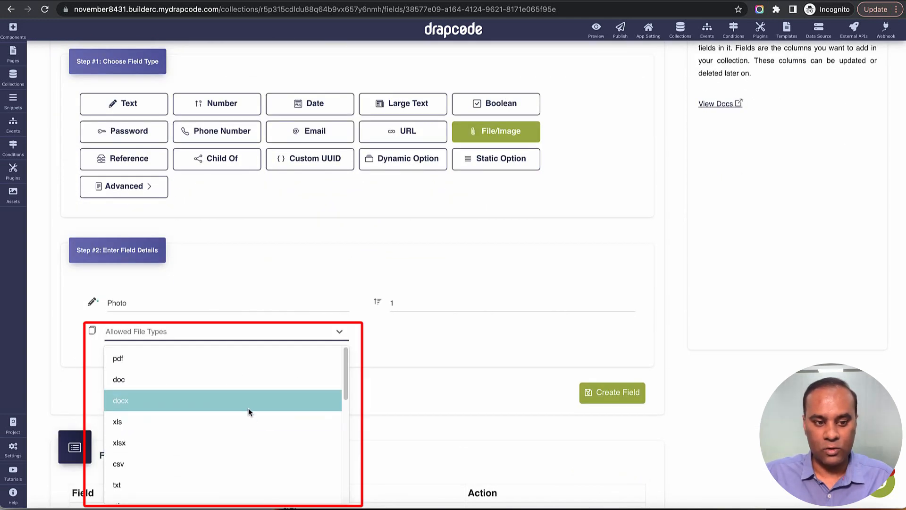
scroll(260, 412, "down", 5)
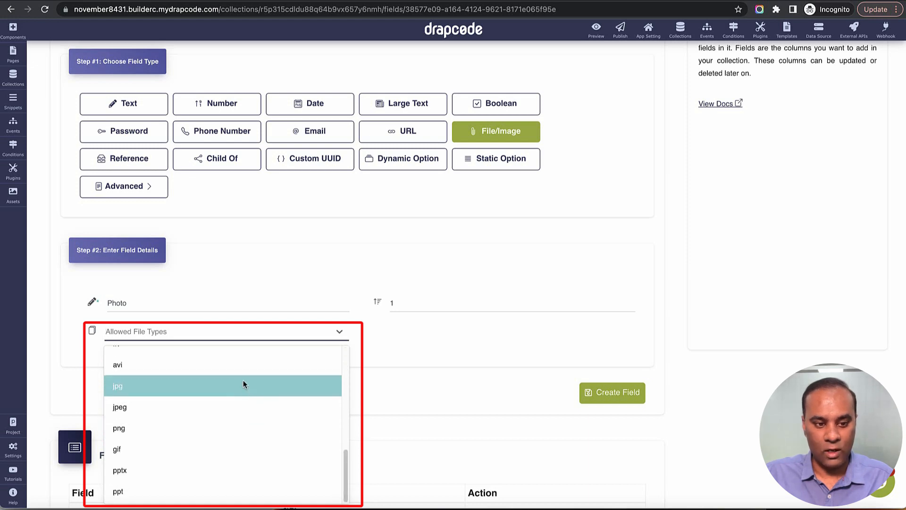
left_click(431, 391)
left_click(593, 407)
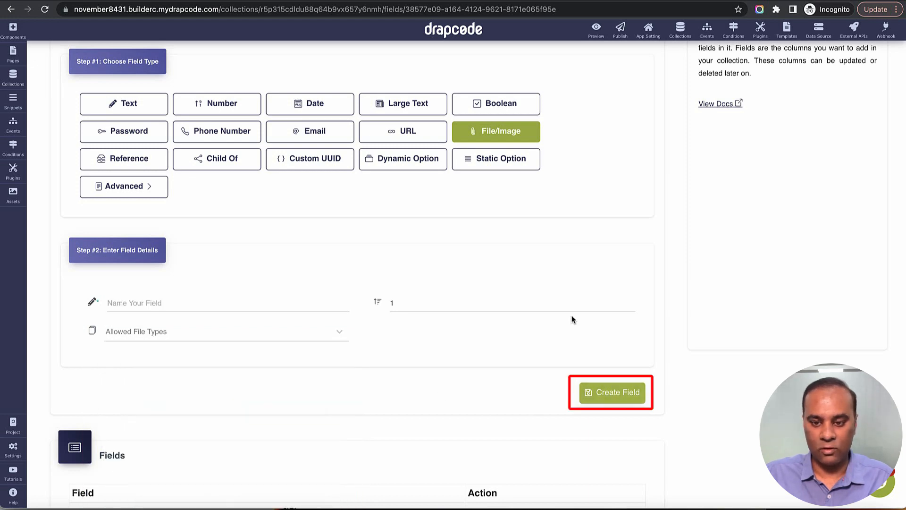
scroll(567, 316, "down", 5)
scroll(568, 316, "up", 8)
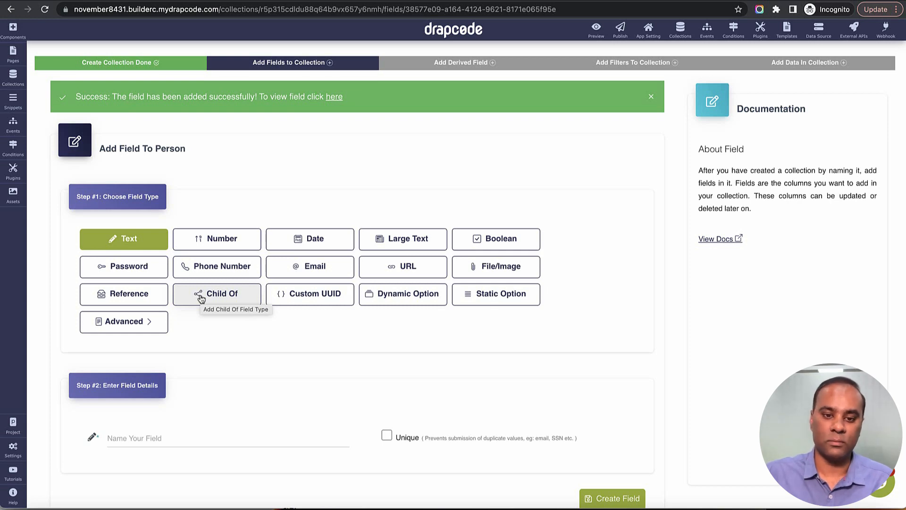
Step: Draft a Dynamic Option field, confirm Person is the only collection choice, and leave it uncreated
left_click(401, 296)
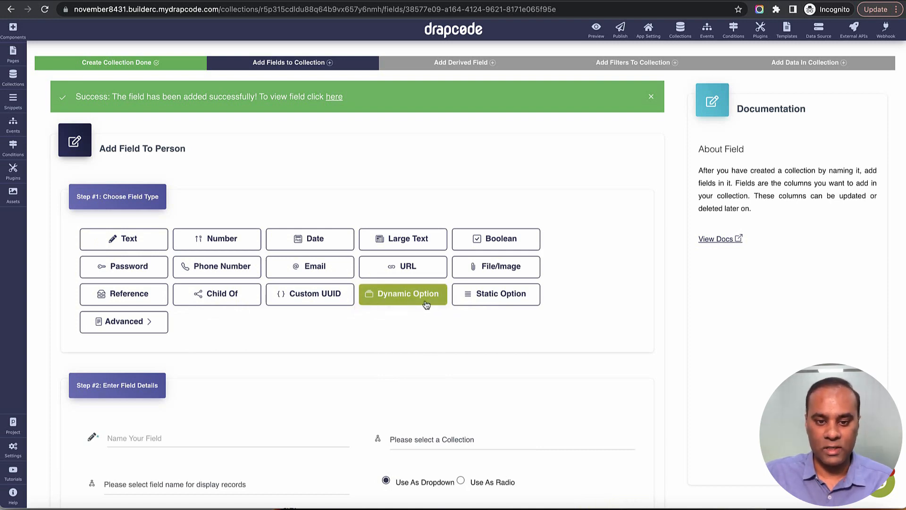
scroll(449, 324, "down", 3)
left_click(466, 371)
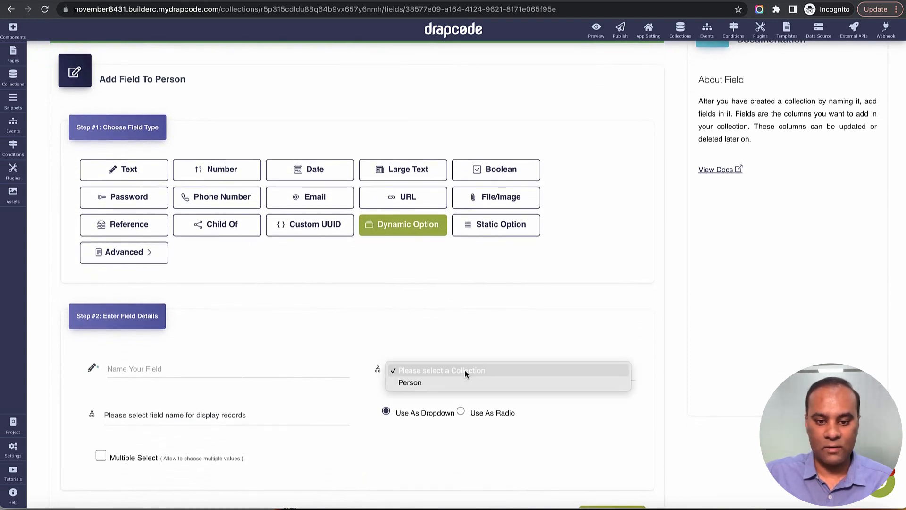
left_click(483, 323)
scroll(479, 330, "down", 2)
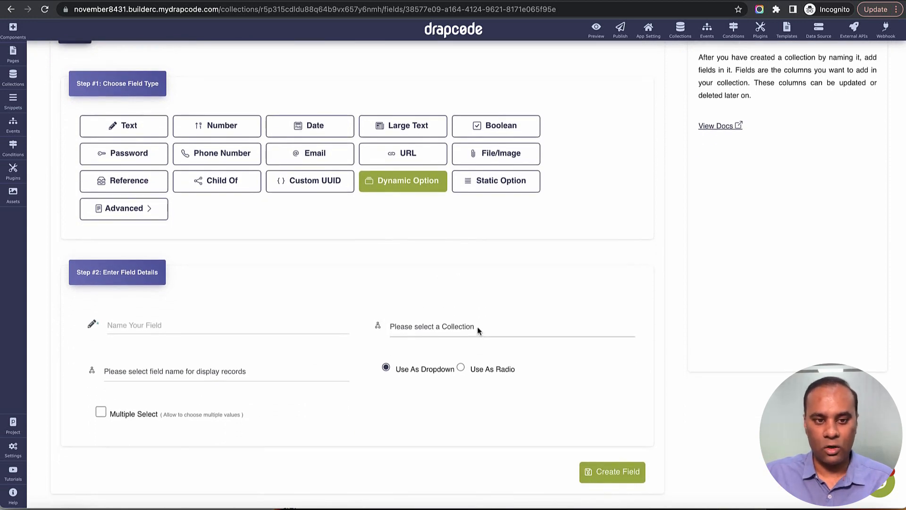
scroll(477, 326, "down", 5)
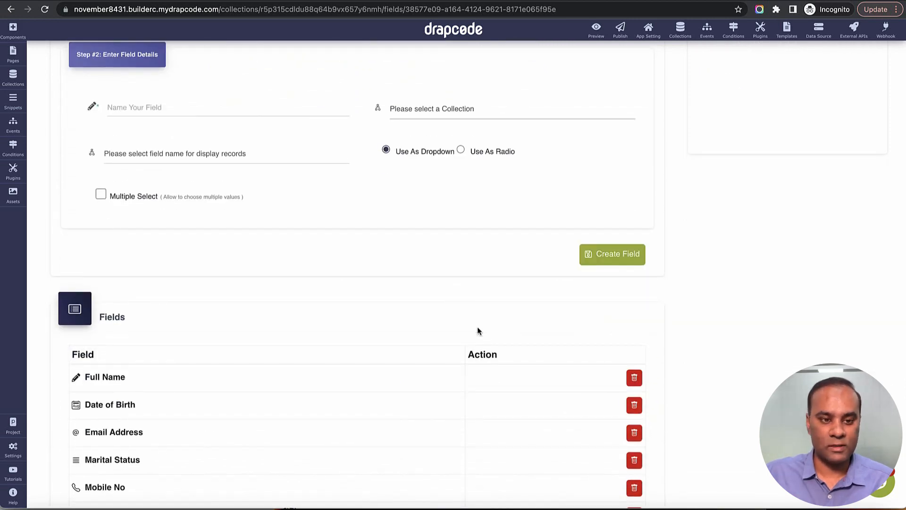
scroll(477, 331, "down", 2)
scroll(290, 396, "down", 3)
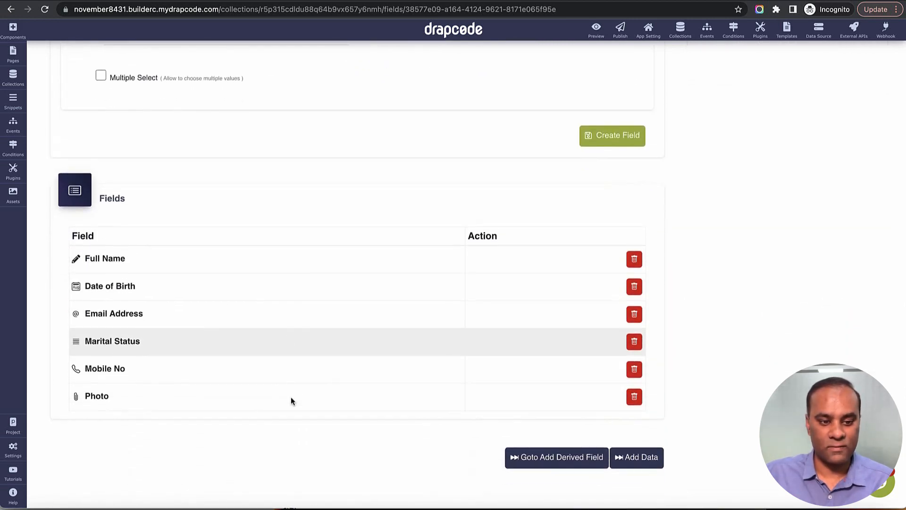
Step: Leave the Add Data form and return to the Collections list showing only Person
left_click(643, 458)
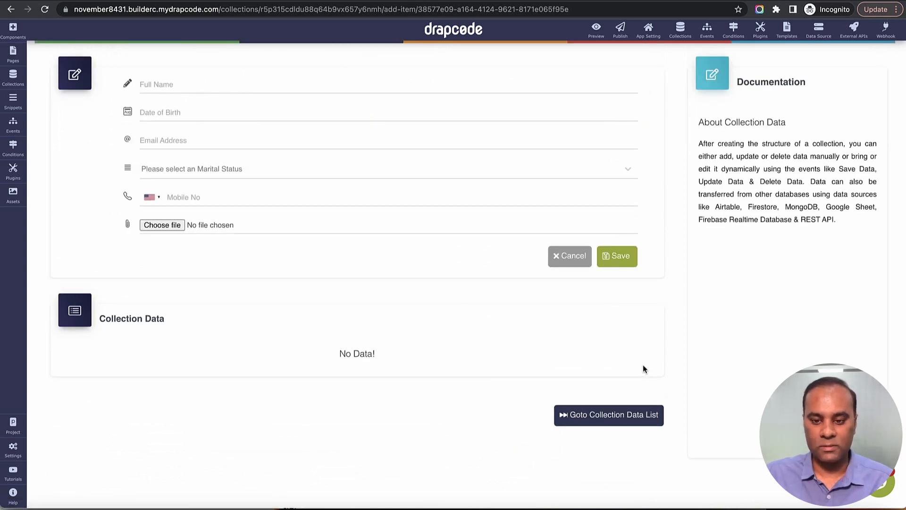
scroll(645, 369, "up", 1)
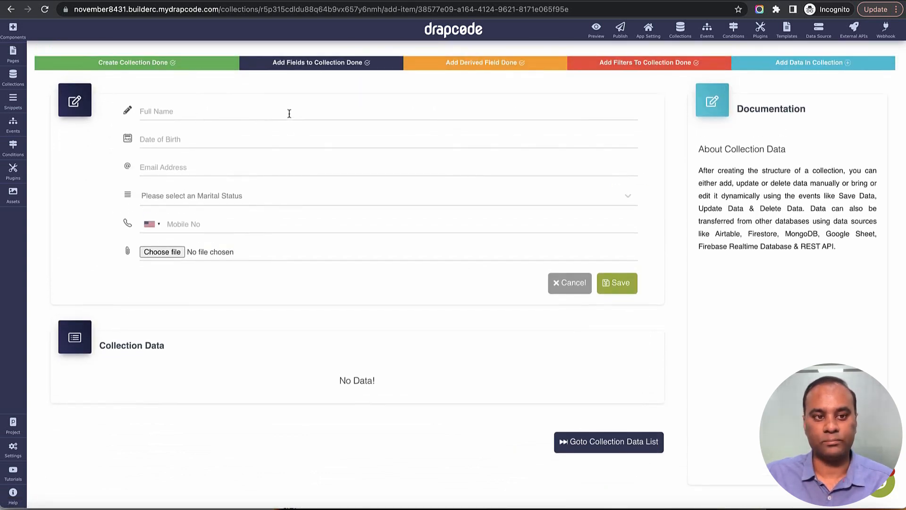
left_click(680, 32)
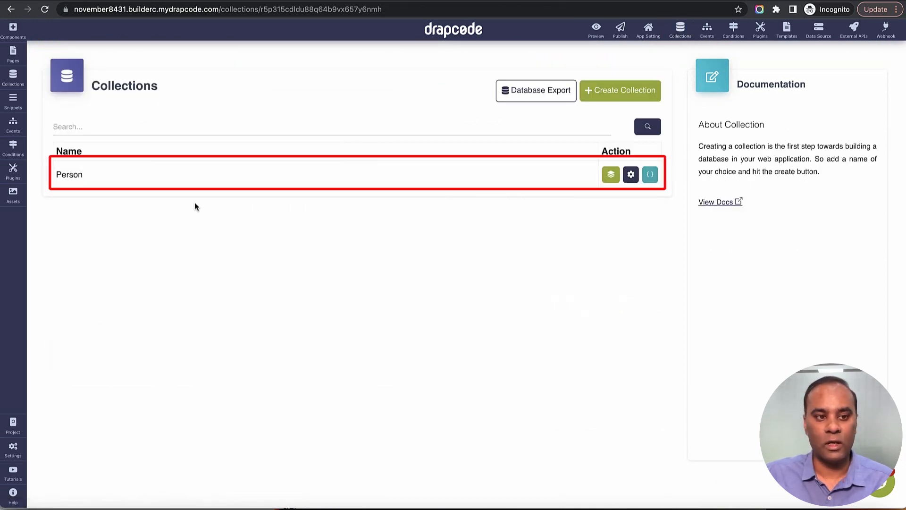
left_click_drag(61, 177, 149, 181)
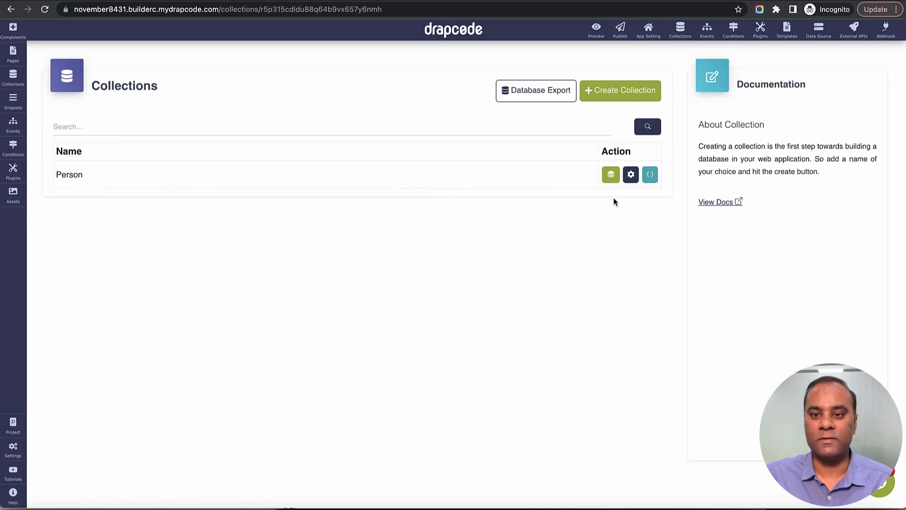
Step: Open Person's empty Data page and review its column headings, Full Name through Marital Status
left_click(613, 177)
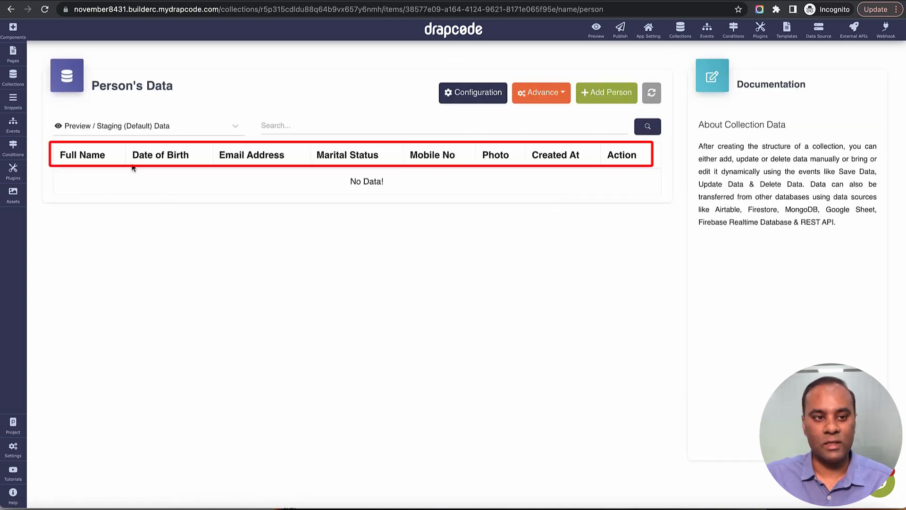
left_click_drag(61, 157, 606, 172)
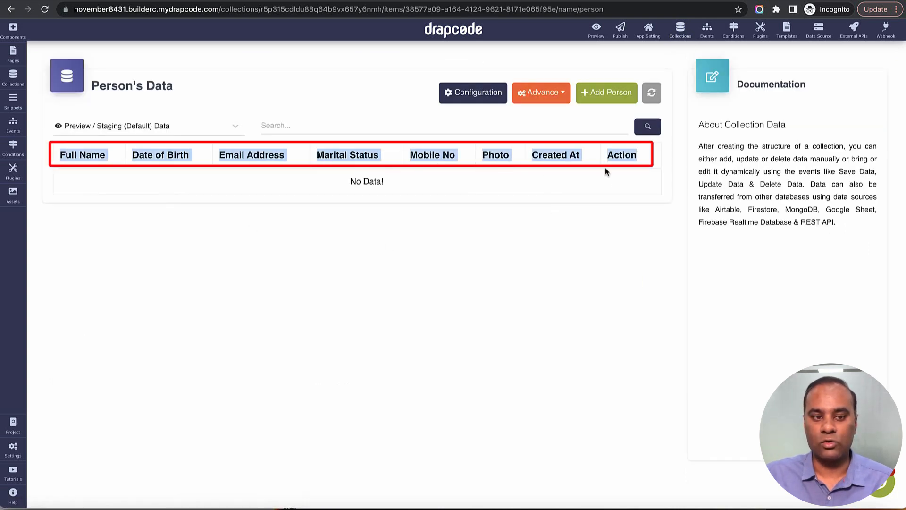
left_click(409, 191)
triple_click(94, 157)
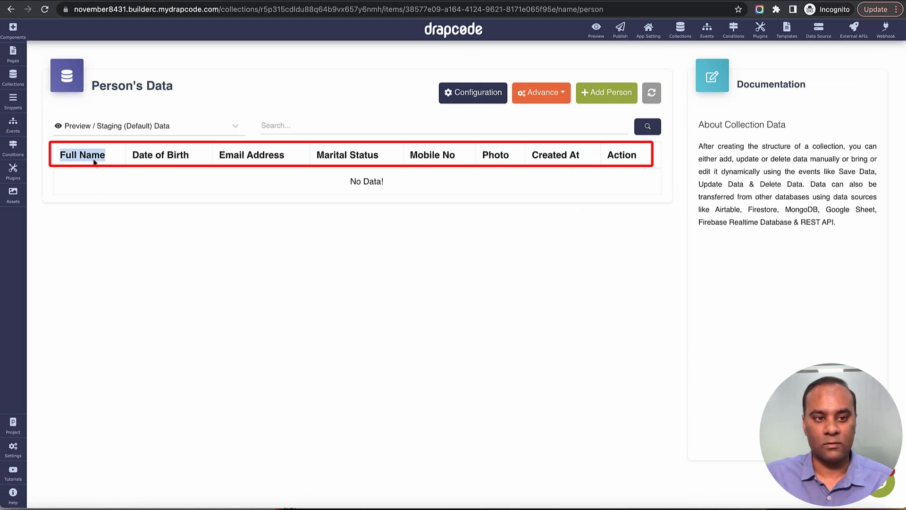
triple_click(175, 158)
triple_click(263, 156)
double_click(342, 154)
double_click(347, 155)
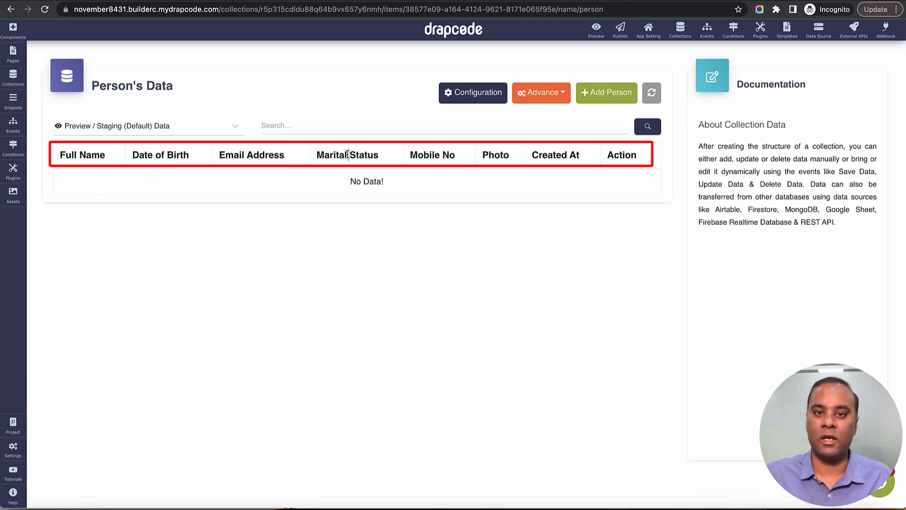
Step: Switch between Person's Data and Configuration views, ending on the Fields page
left_click(482, 102)
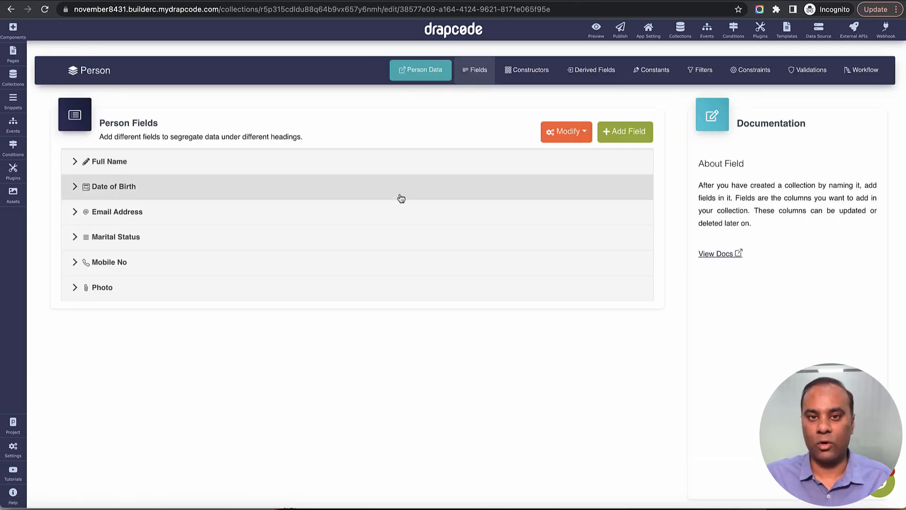
left_click(443, 77)
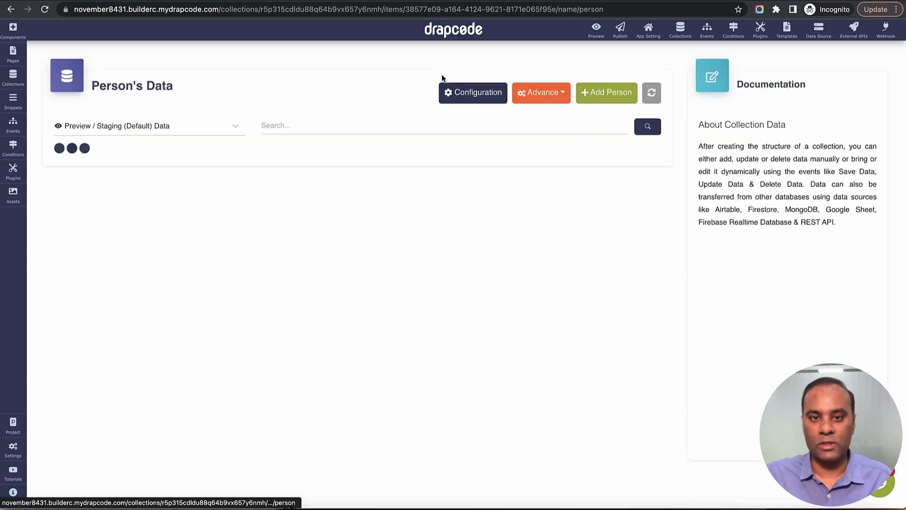
left_click(466, 99)
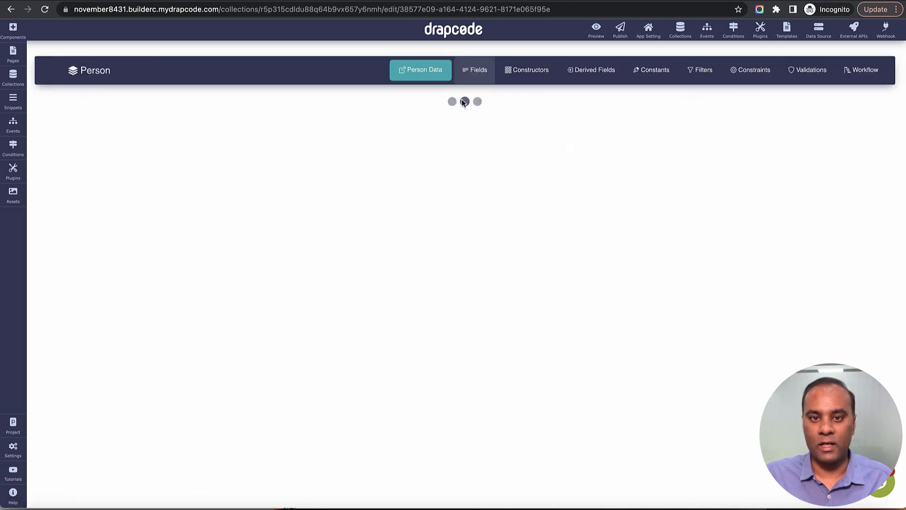
left_click(436, 72)
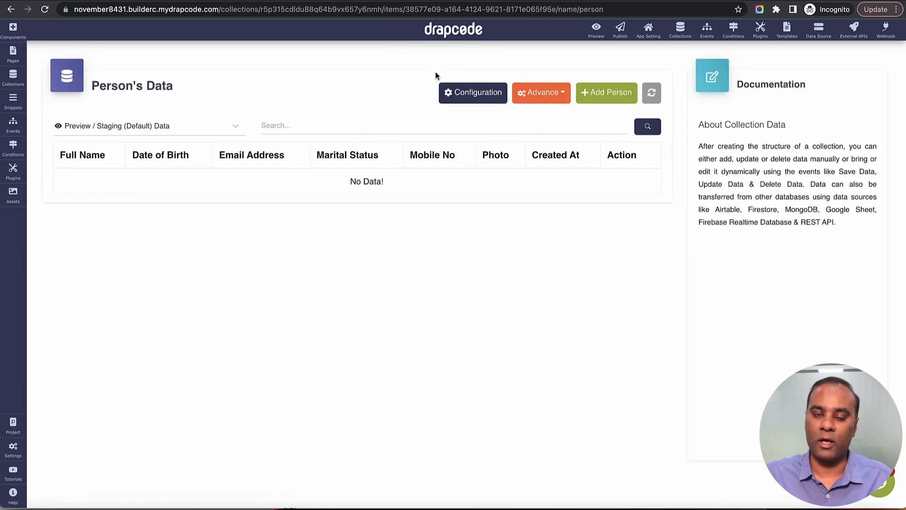
left_click(456, 94)
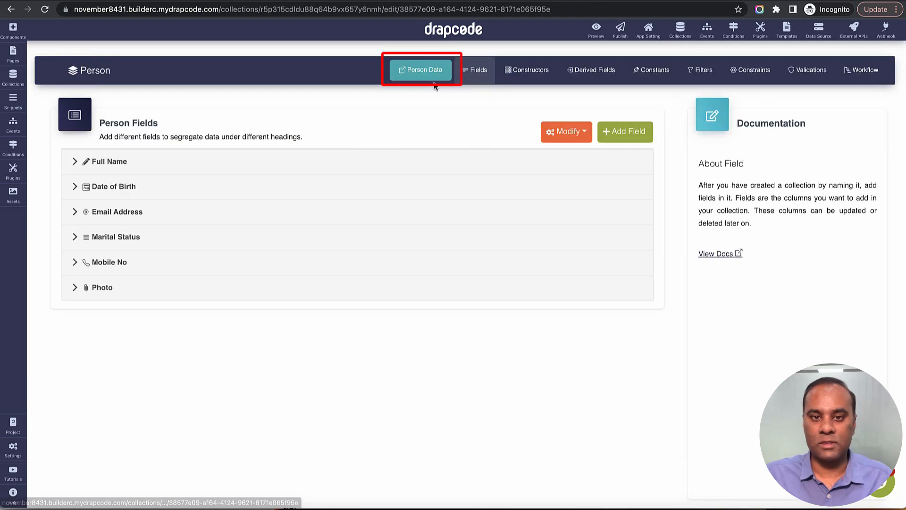
left_click(423, 70)
left_click(461, 96)
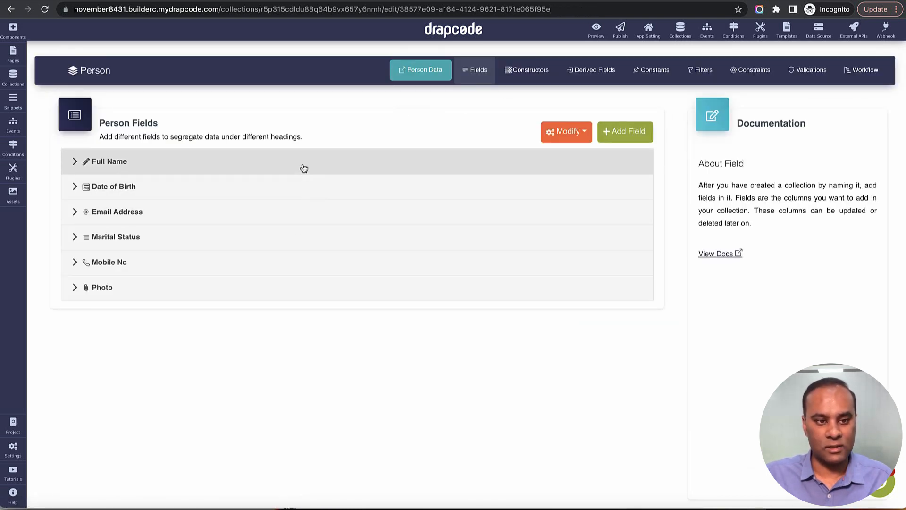
Step: Rename the Email Address field to 'Email Address of Person'
left_click(290, 213)
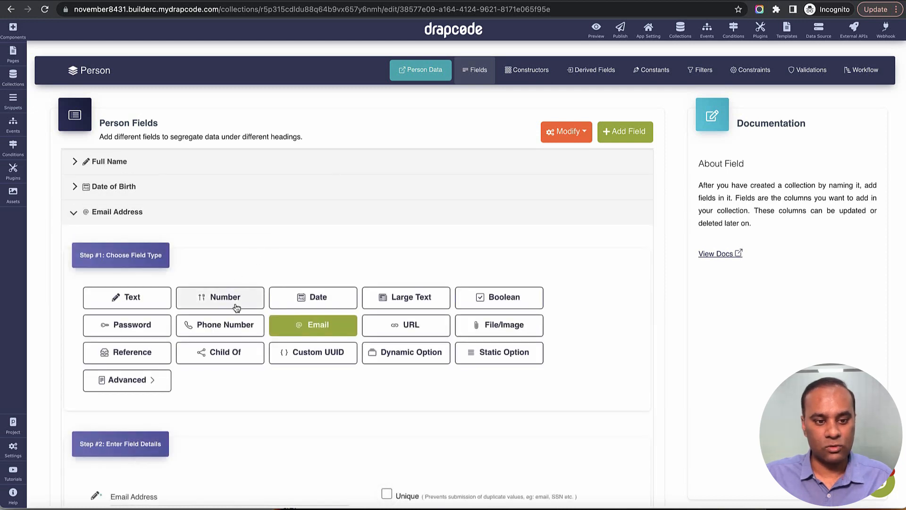
scroll(236, 308, "down", 5)
double_click(122, 289)
left_click(193, 291)
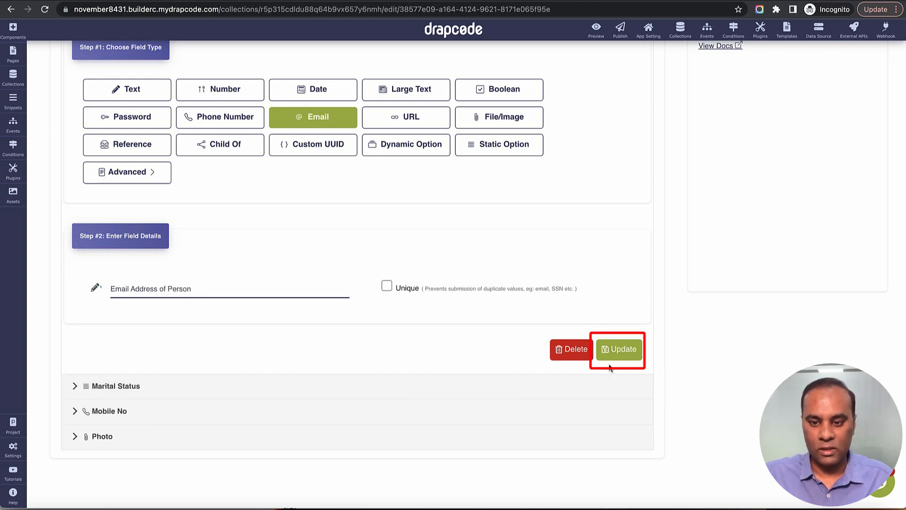
left_click(619, 349)
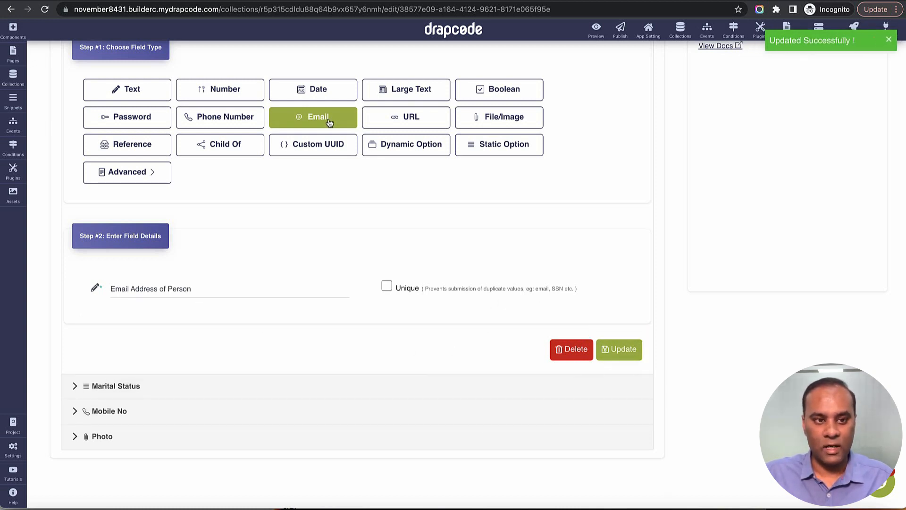
scroll(323, 126, "up", 3)
left_click(298, 66)
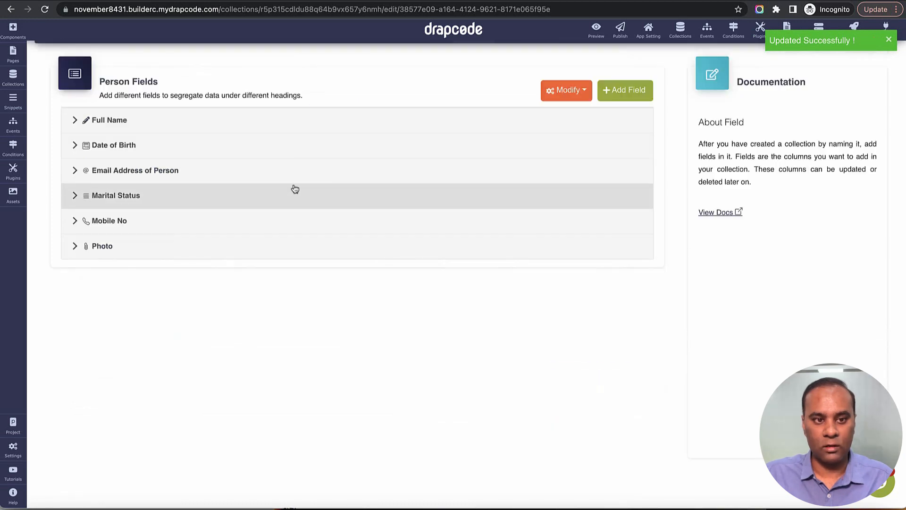
Step: Delete the Mobile No field and open the empty Person data table
left_click(289, 221)
scroll(488, 321, "down", 3)
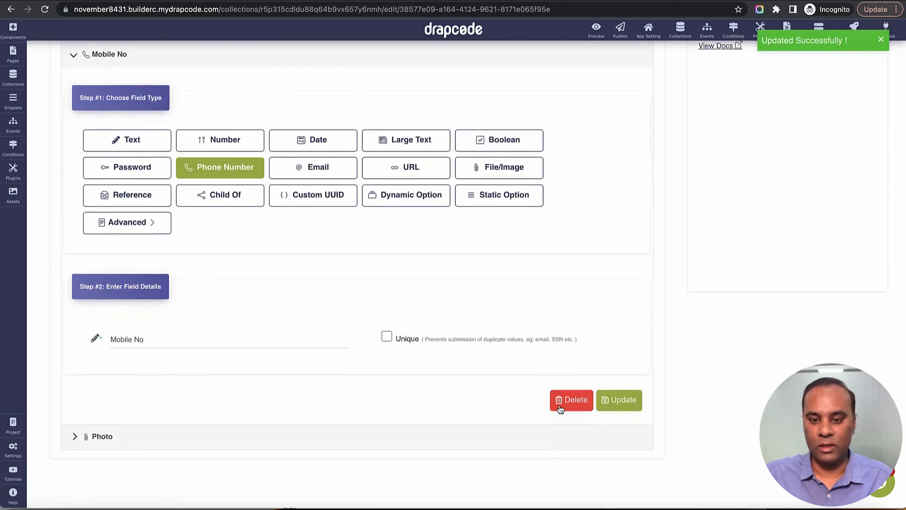
left_click(571, 399)
left_click(438, 312)
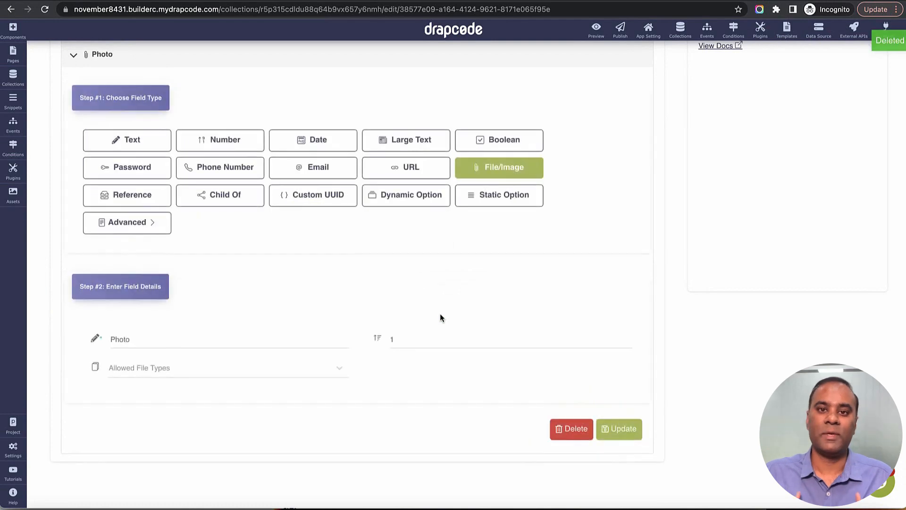
scroll(431, 246, "up", 5)
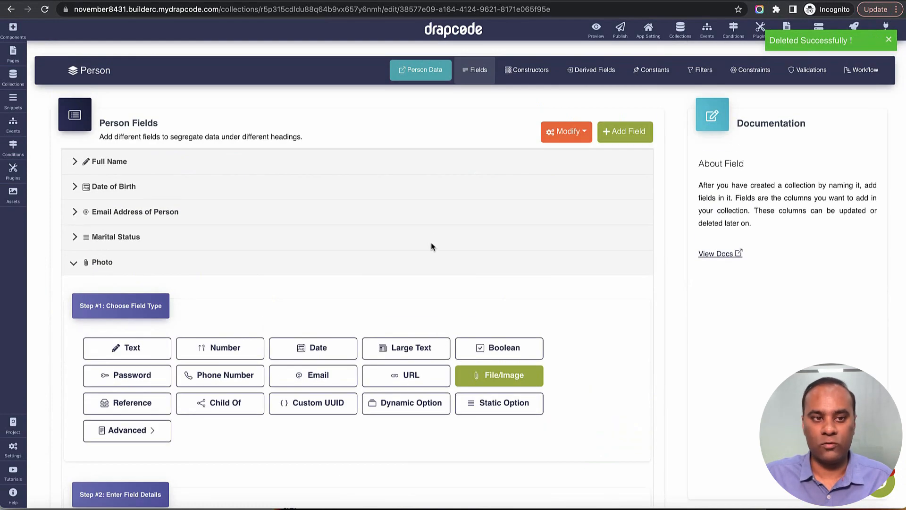
left_click(336, 268)
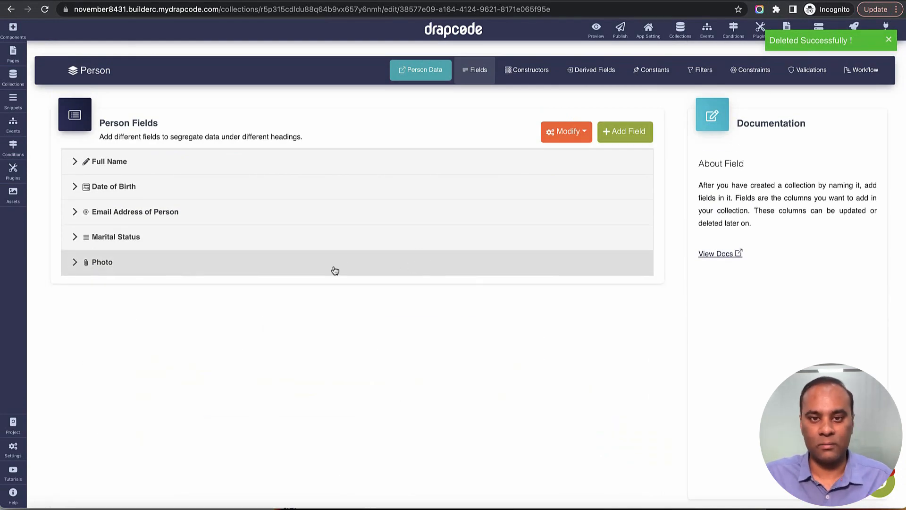
left_click(424, 75)
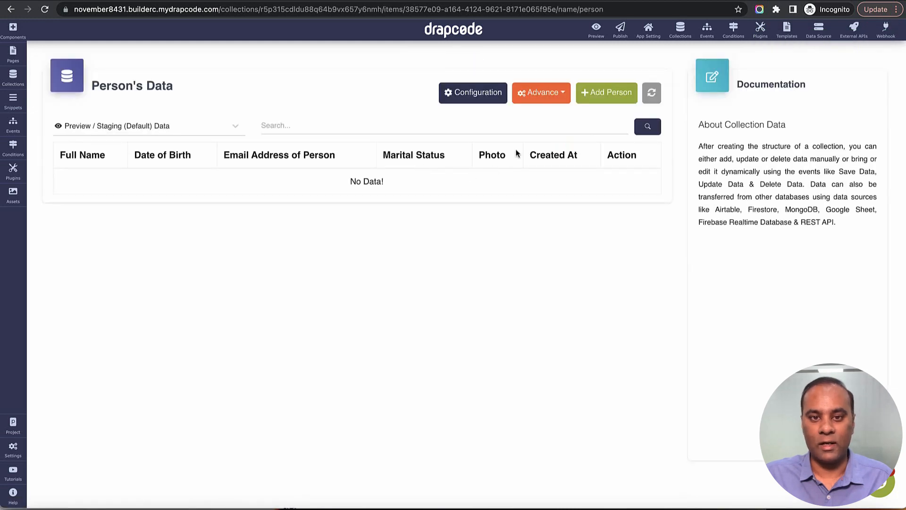
Step: Start a new Person record with the person's full name, birth date June 29, 2022, and e-mail
left_click(619, 94)
left_click(343, 122)
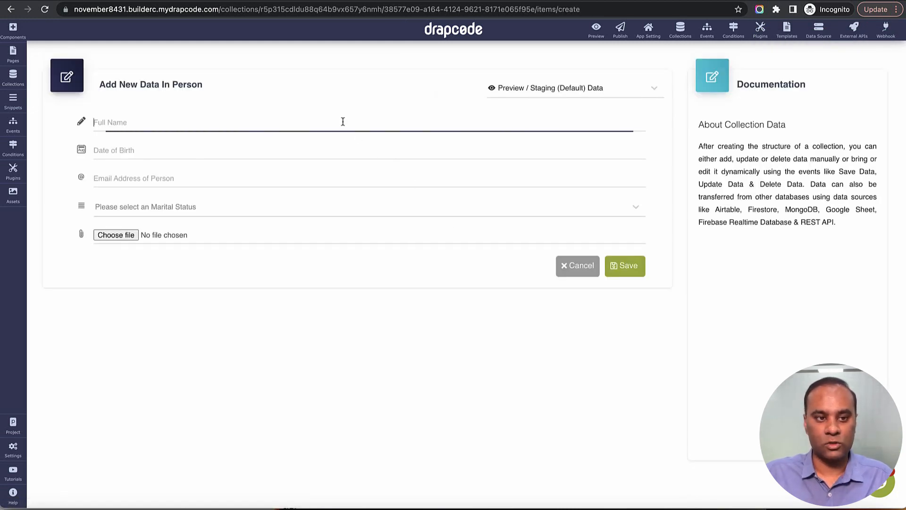
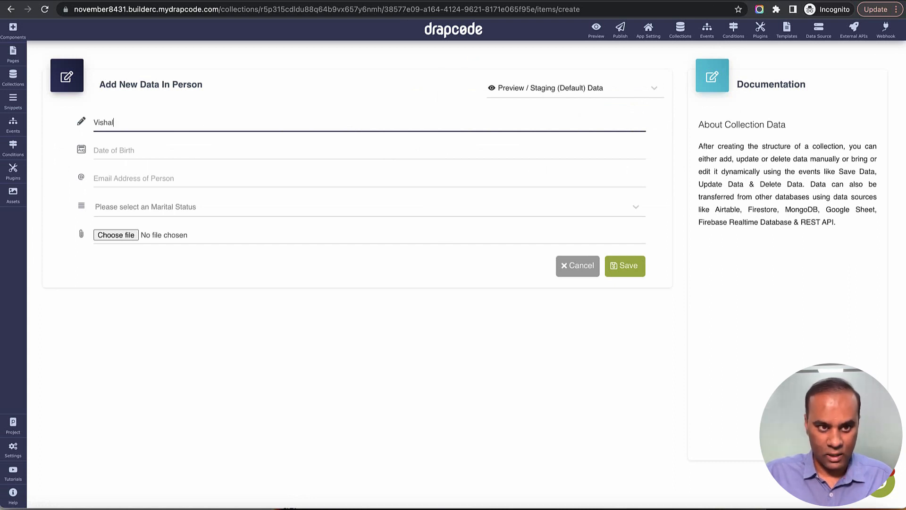
key("Tab")
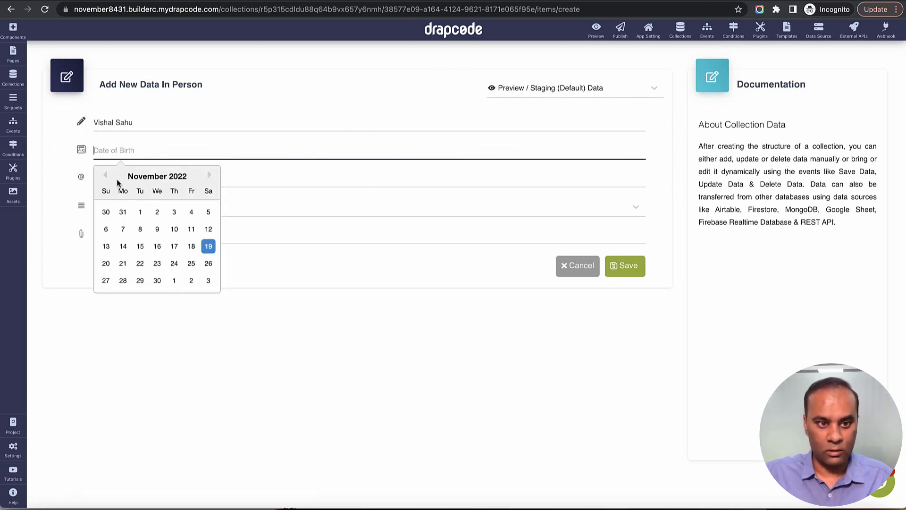
left_click(106, 180)
left_click(106, 181)
left_click(105, 181)
left_click(106, 182)
left_click(157, 212)
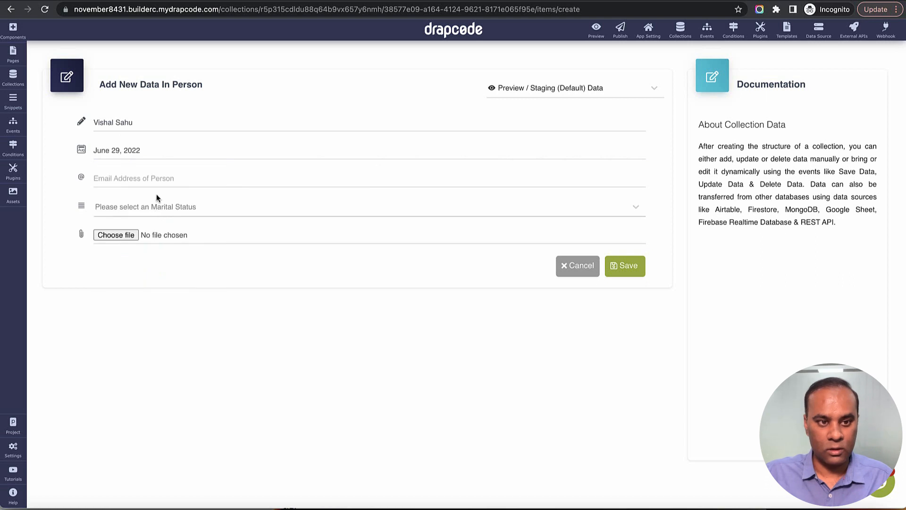
left_click(152, 183)
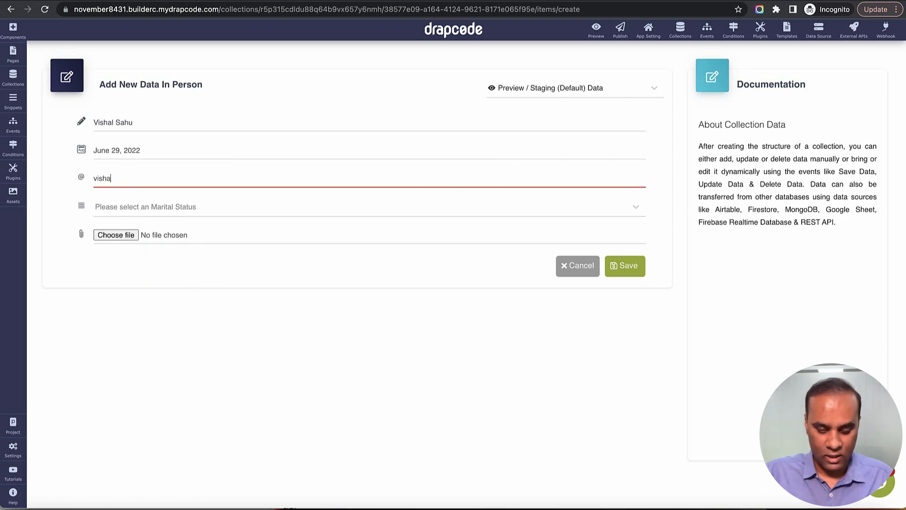
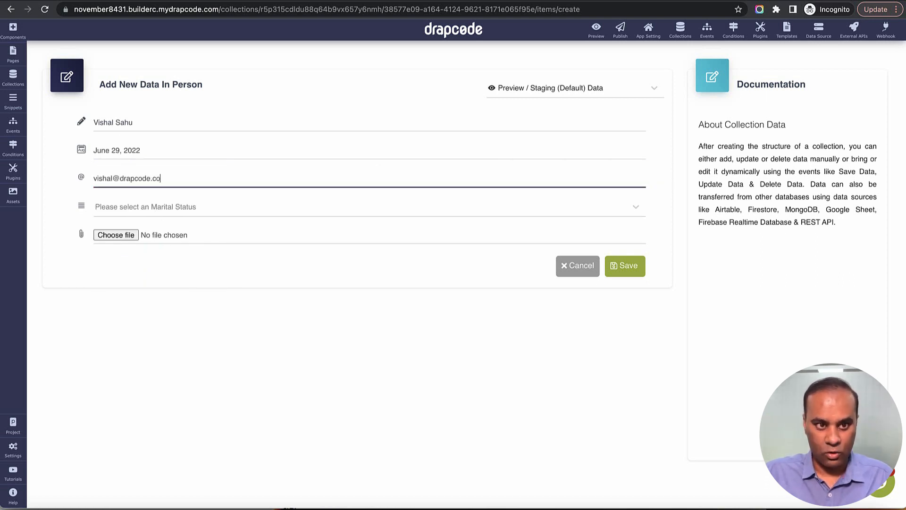
Step: Set marital status to Married, attach 333.jpeg as the photo, and save the record
key("Tab")
left_click(170, 210)
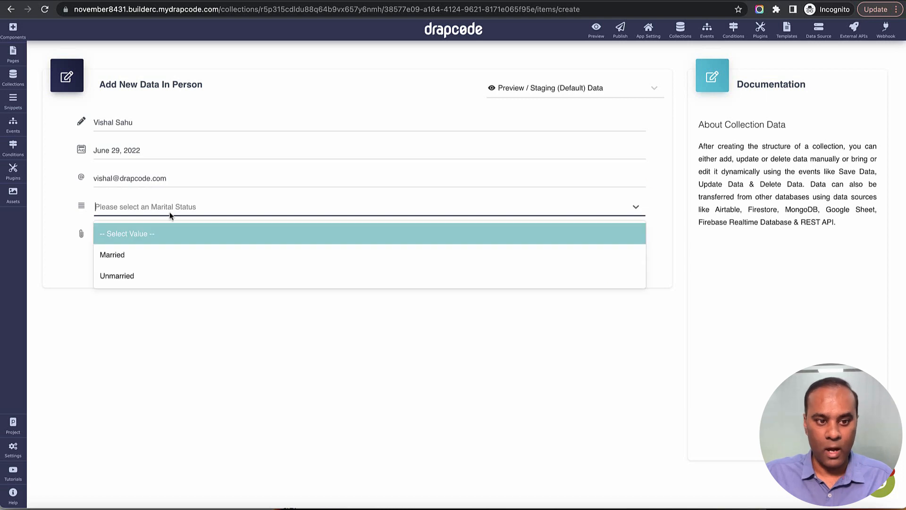
left_click(171, 250)
left_click(117, 235)
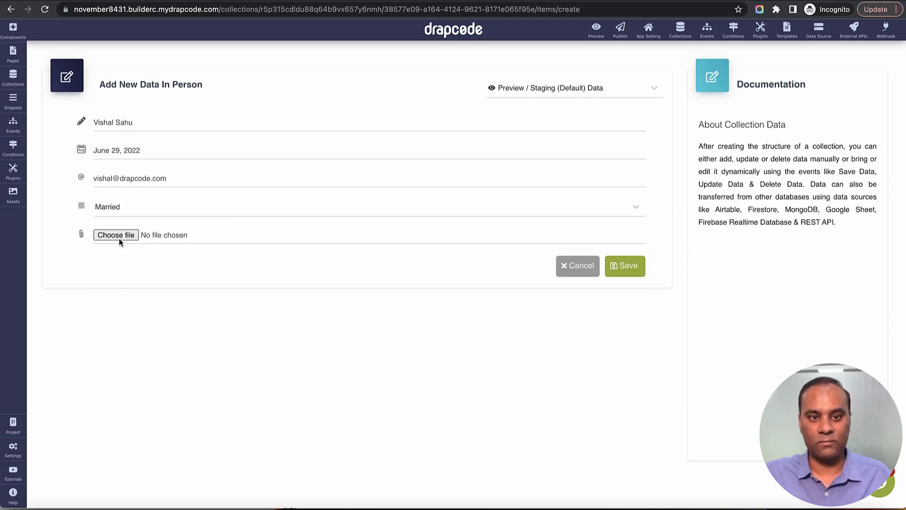
left_click(409, 303)
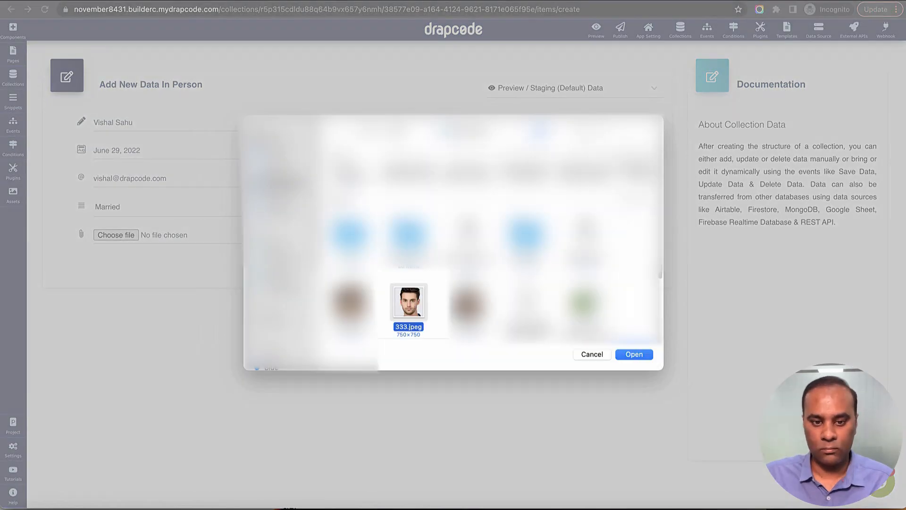
left_click(630, 354)
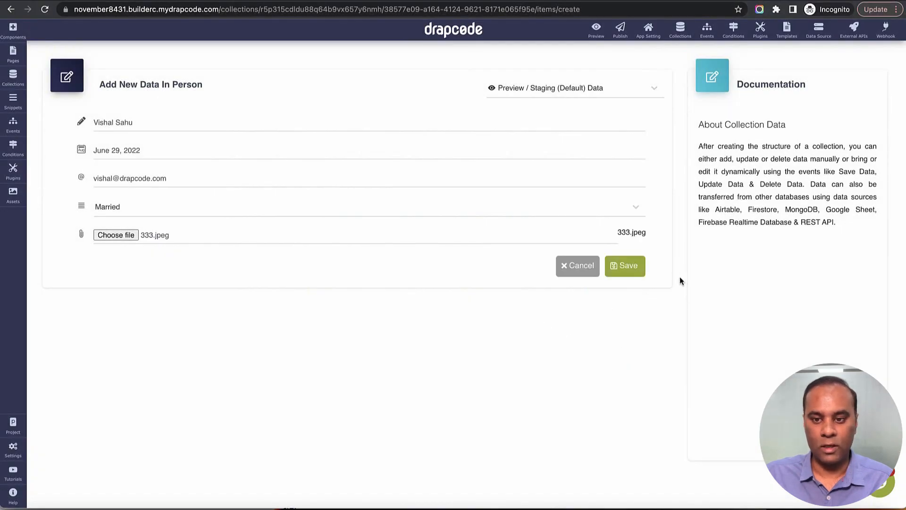
left_click(630, 272)
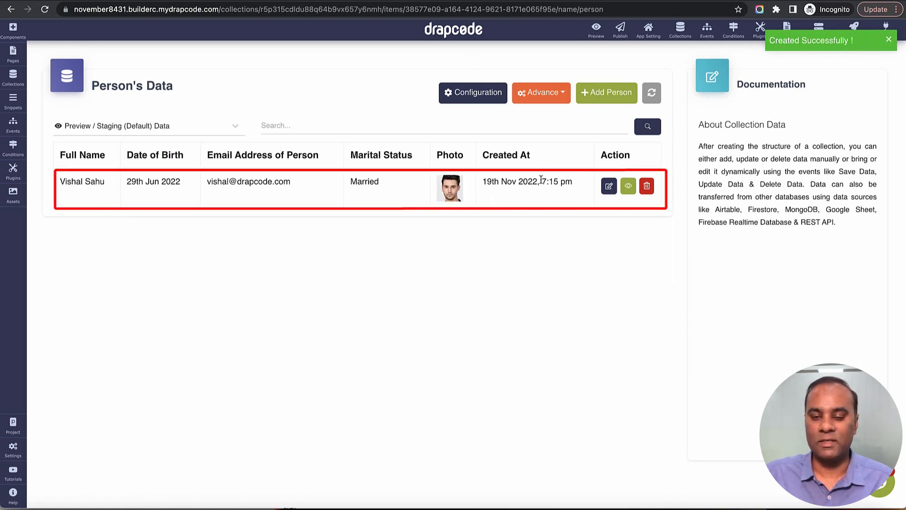
left_click(152, 135)
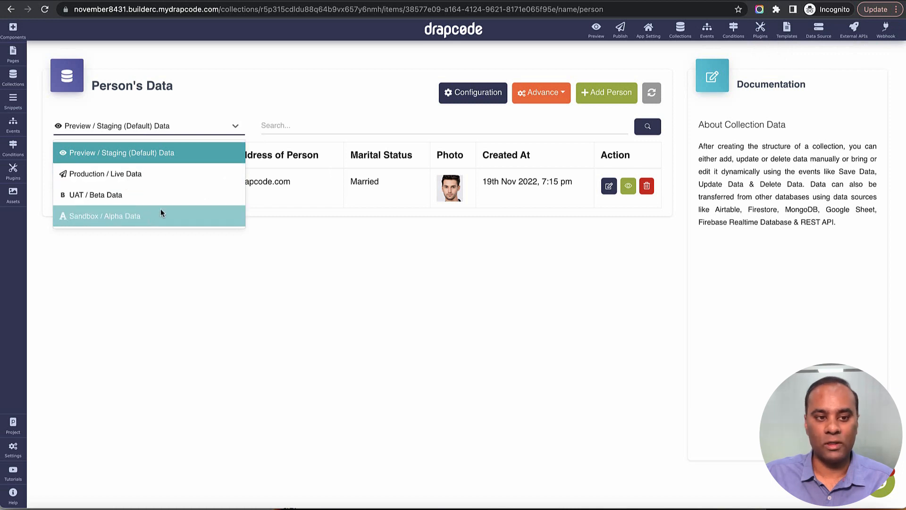
left_click(287, 202)
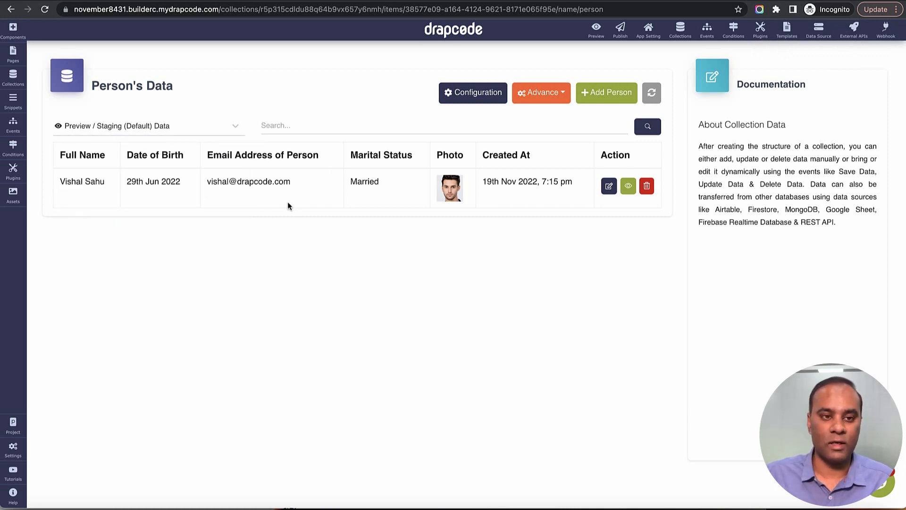
Step: Start another Person record with the person's full name and a November 2, 2022 birth date
left_click(606, 92)
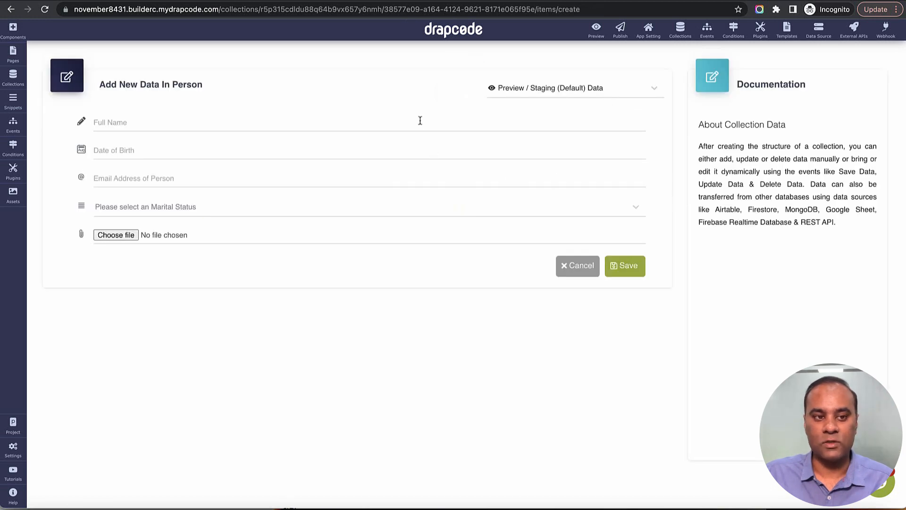
left_click(420, 122)
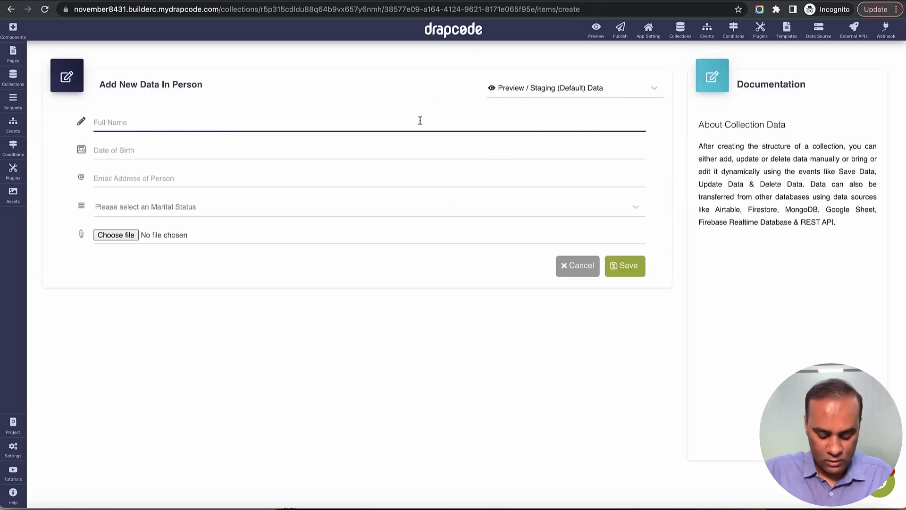
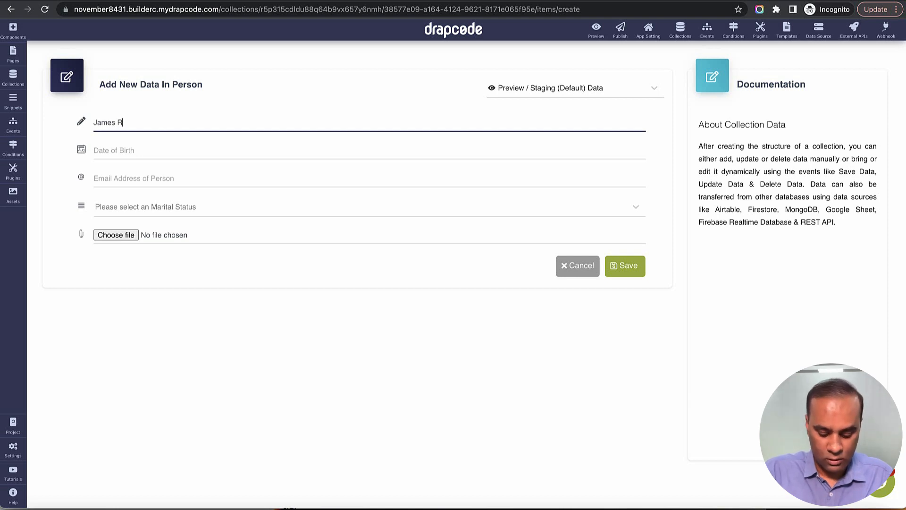
key("Tab")
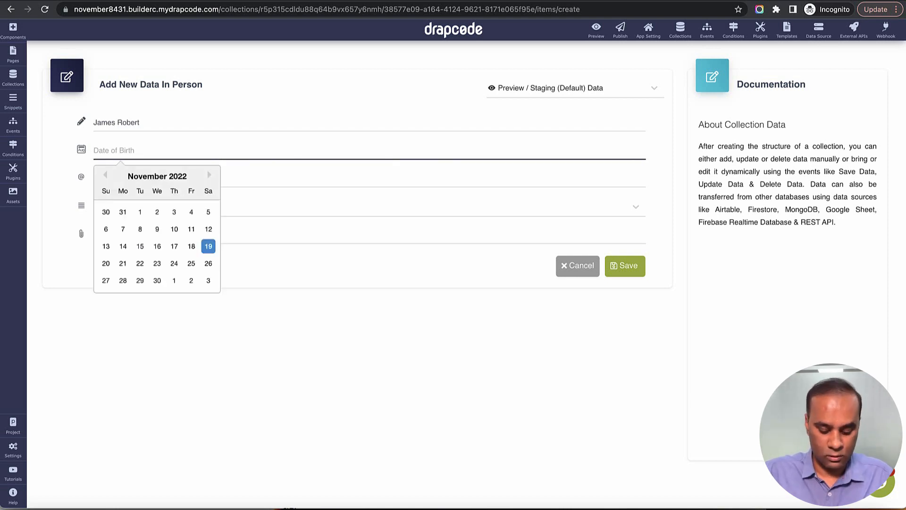
left_click(157, 211)
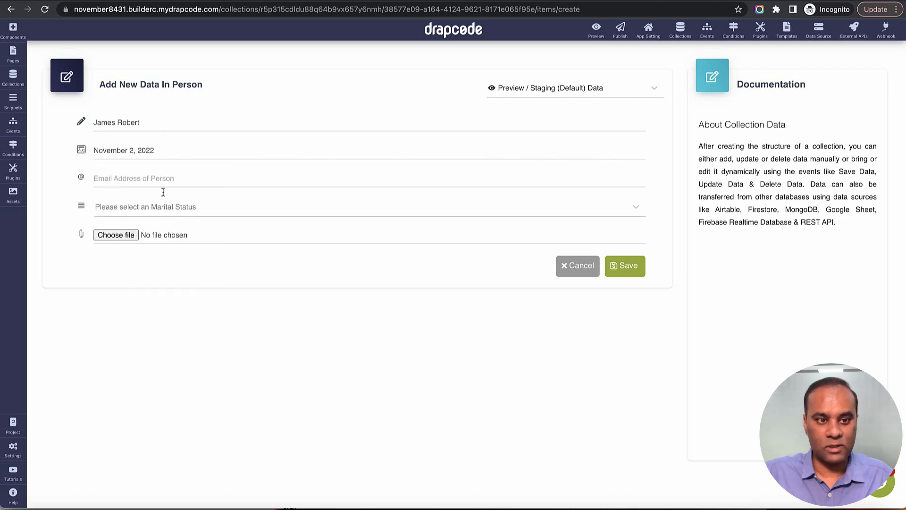
Step: Enter the person's email address and set the marital status to Unmarried
left_click(159, 172)
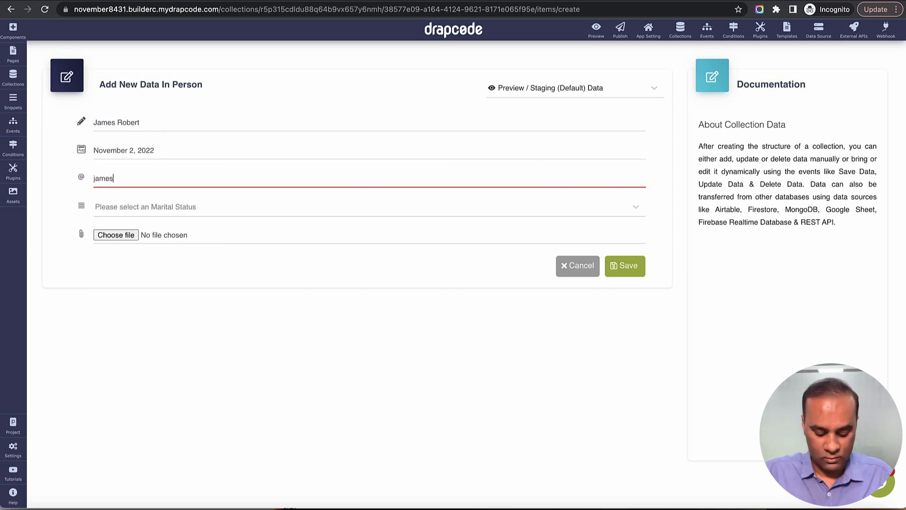
key("Tab")
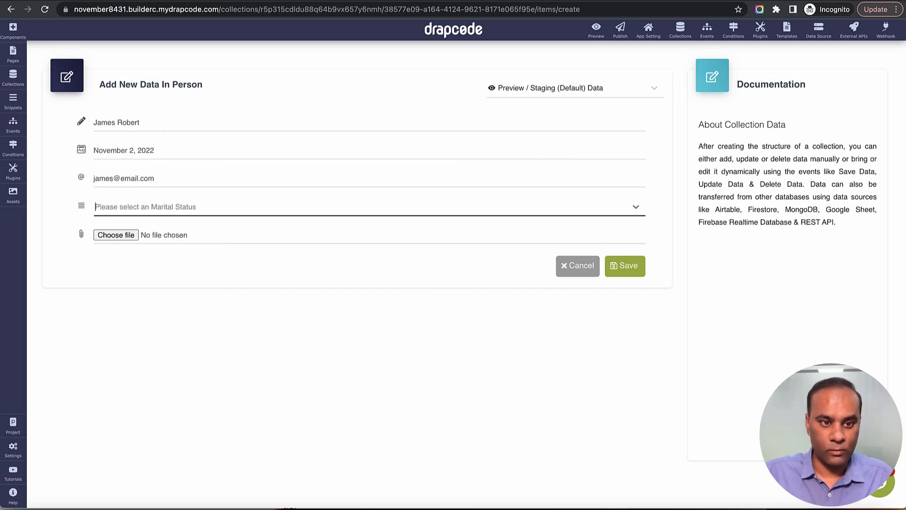
left_click(166, 210)
left_click(162, 275)
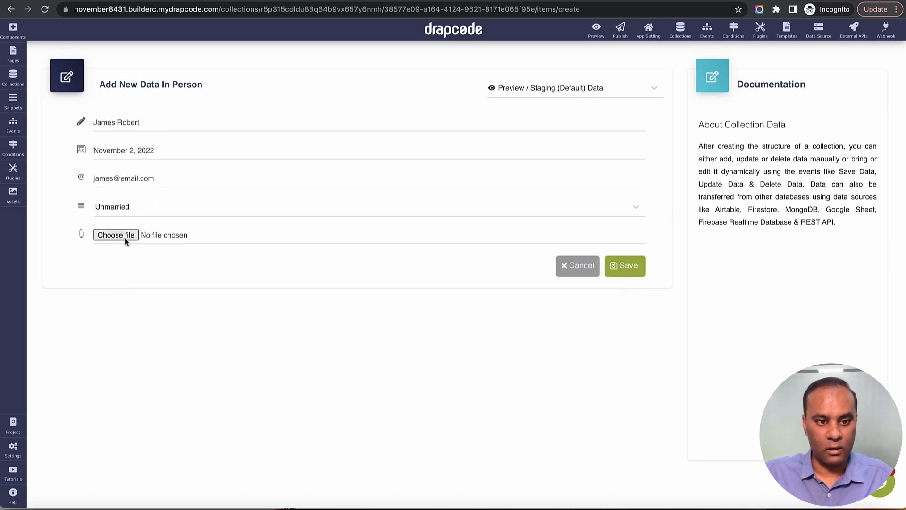
Step: Attach photo 222.jpeg, save the record, and go to Person's configuration fields
left_click(125, 237)
scroll(483, 267, "down", 10)
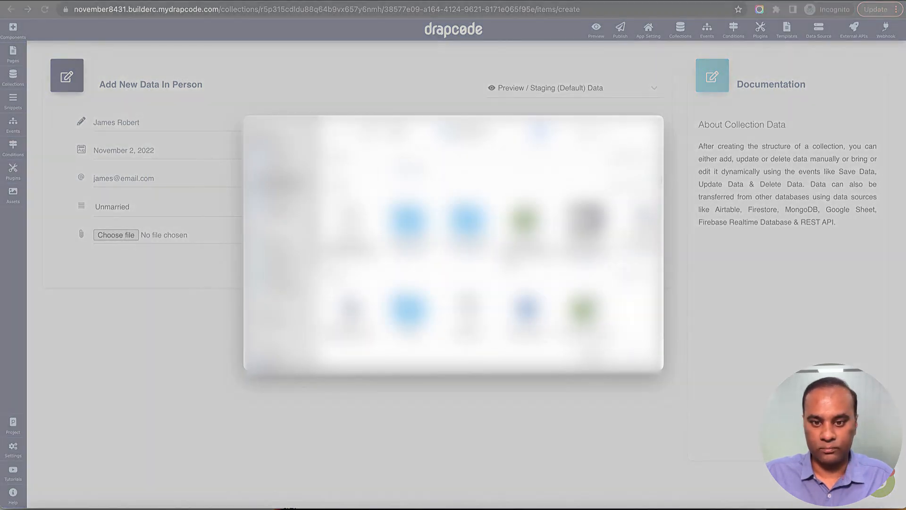
left_click(617, 265)
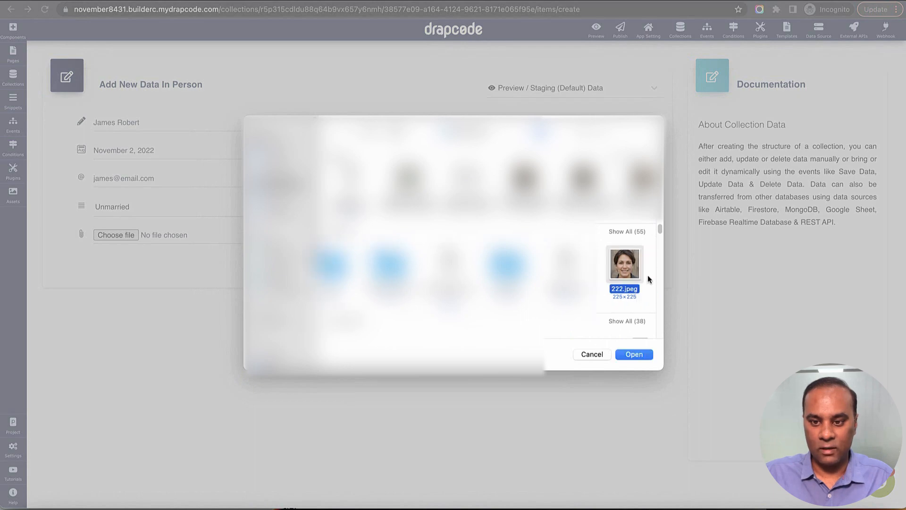
left_click(634, 352)
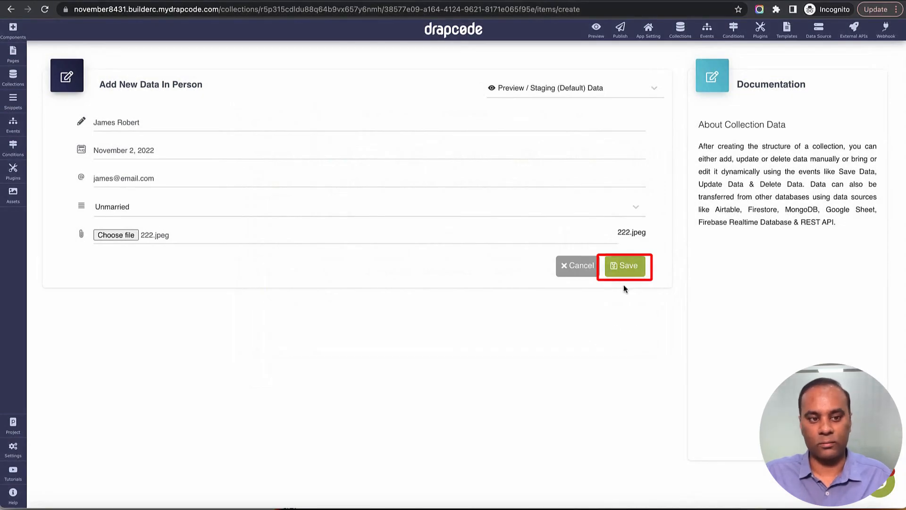
left_click(627, 273)
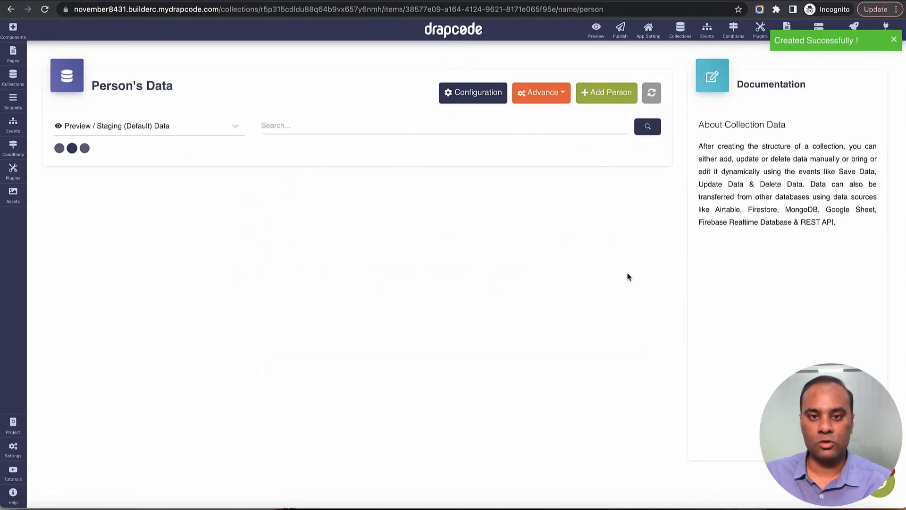
left_click(477, 94)
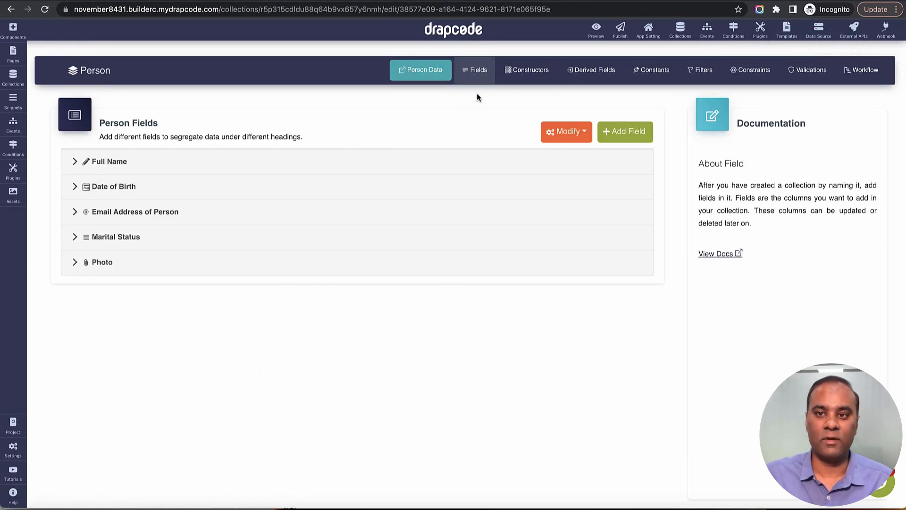
Step: From the Person data page's Advance menu, download the CSV template and open it
left_click(433, 76)
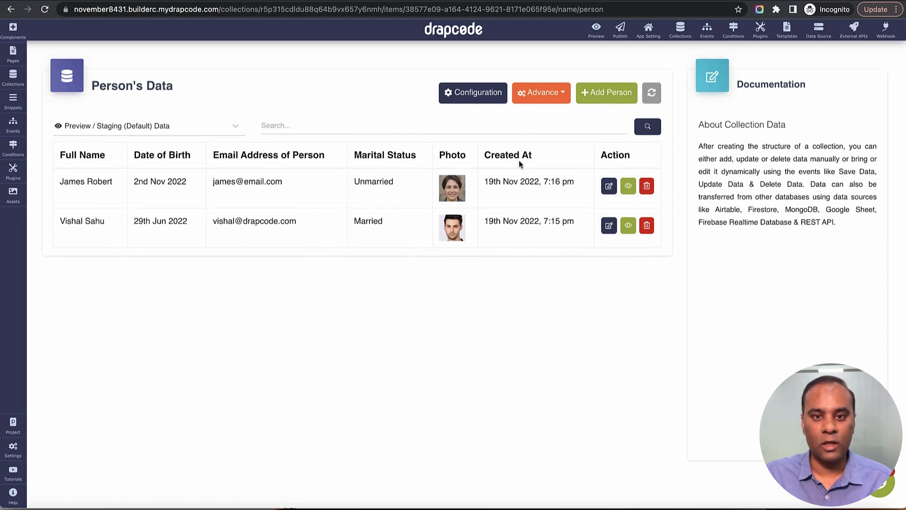
left_click(547, 94)
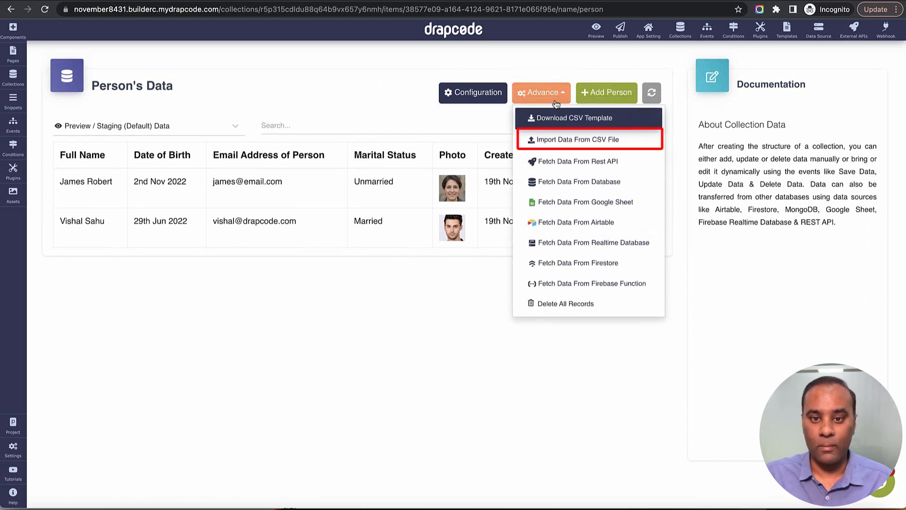
left_click(600, 119)
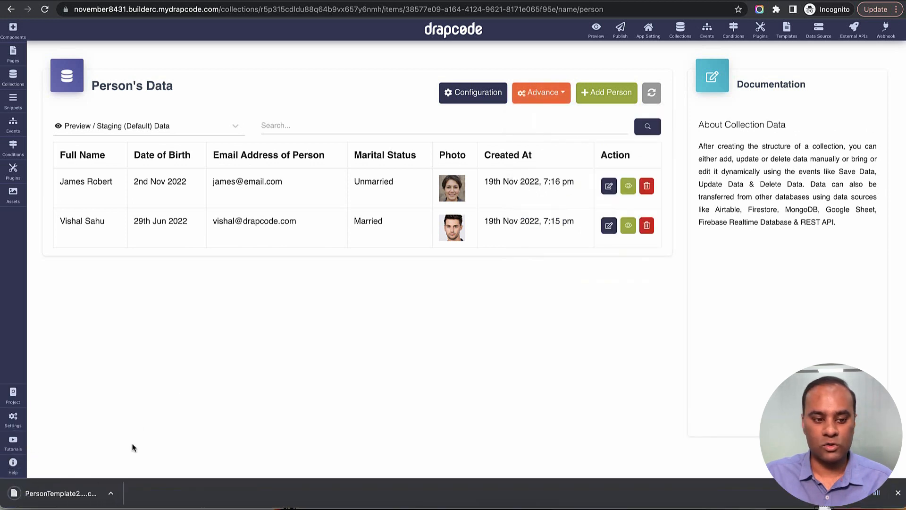
left_click(61, 494)
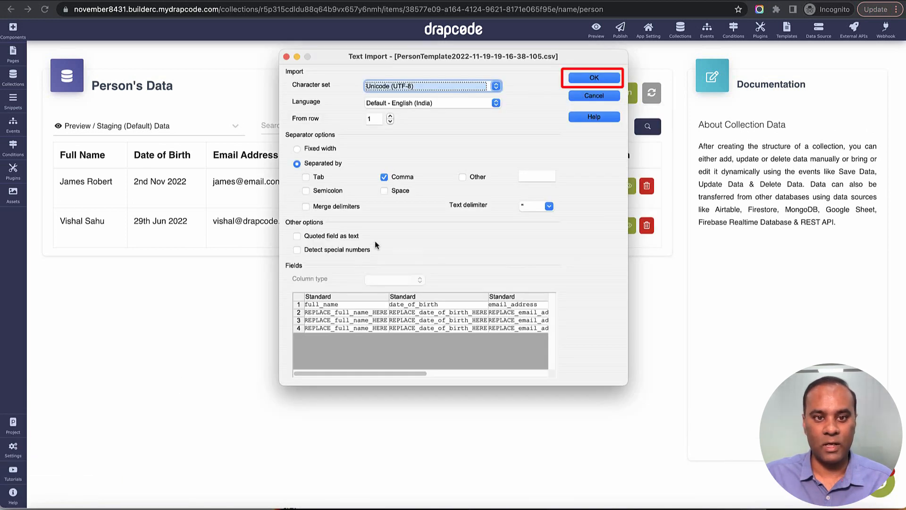
Step: Import the CSV into Calc and review each column header in row 1
left_click(587, 80)
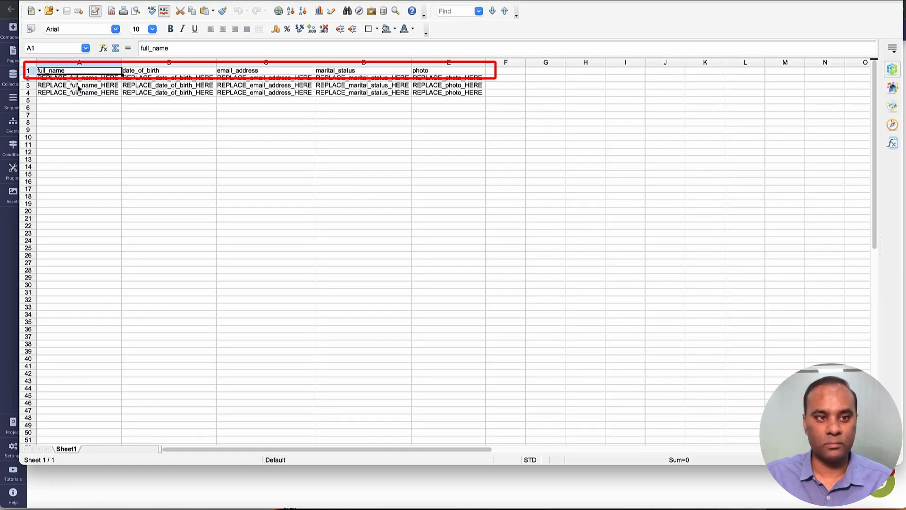
left_click(165, 70)
left_click(270, 71)
left_click(358, 71)
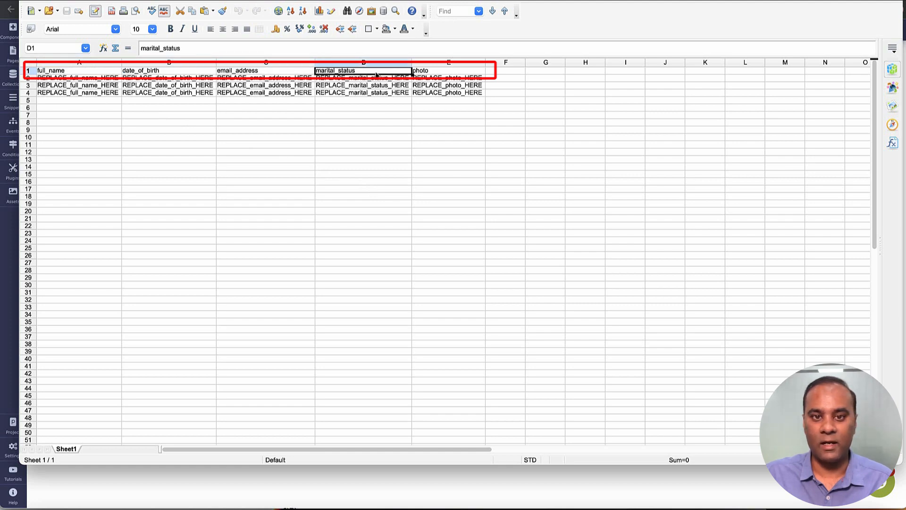
left_click(445, 71)
Step: Clear placeholder rows A2:E5, then close the template, discarding changes
mouse_move(456, 78)
left_mouse_down()
mouse_move(466, 92)
mouse_move(85, 106)
left_mouse_up()
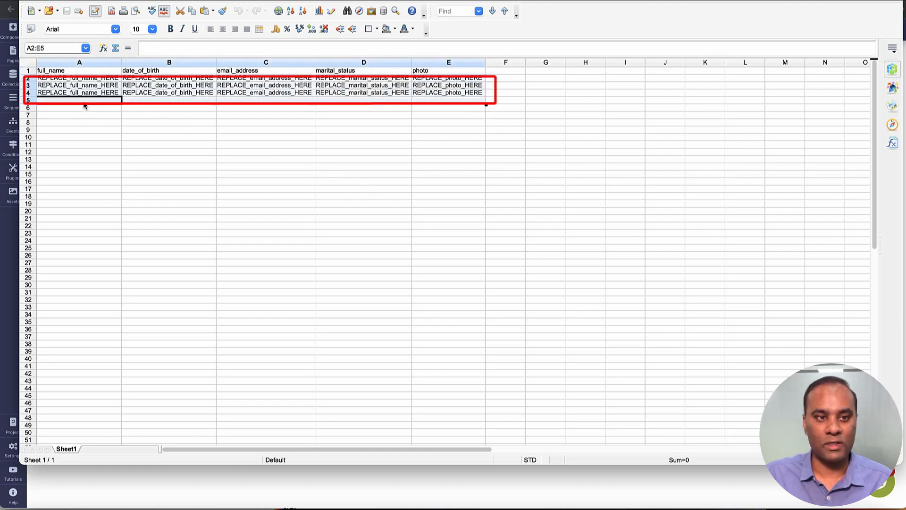
key("Delete")
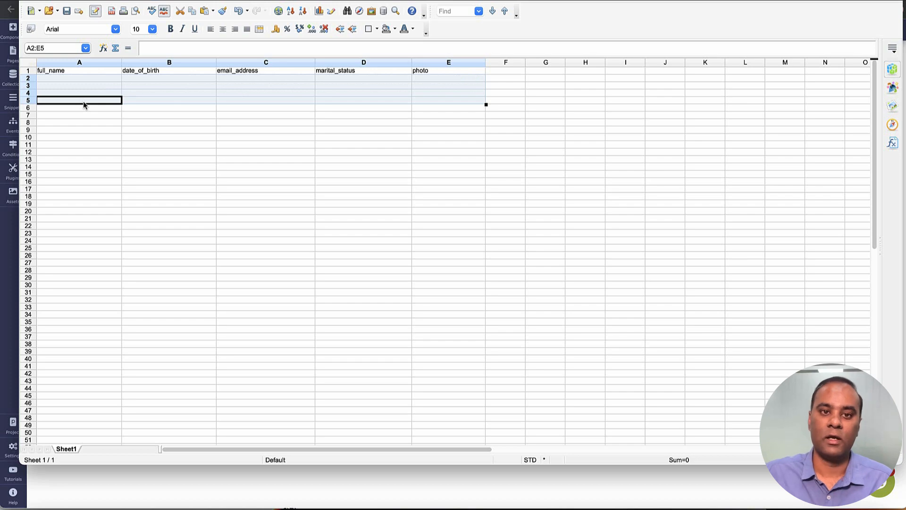
left_click_drag(143, 0, 144, 20)
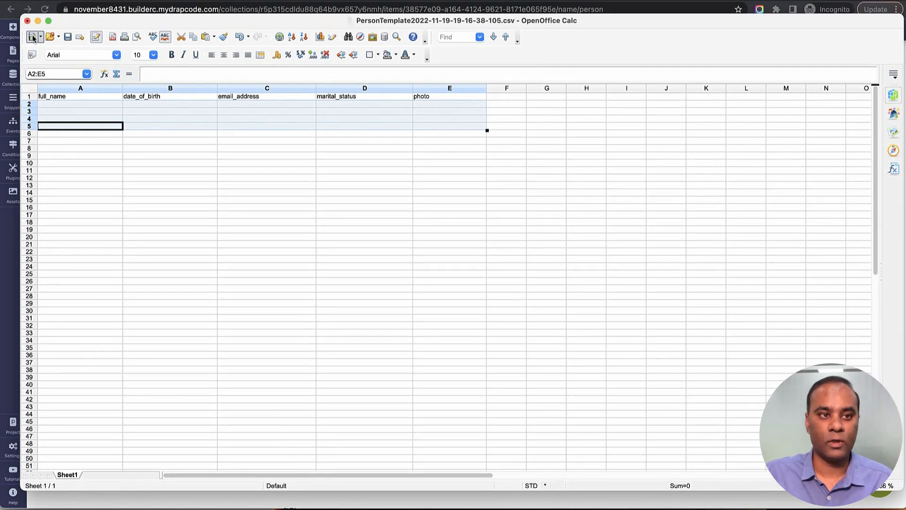
left_click(28, 21)
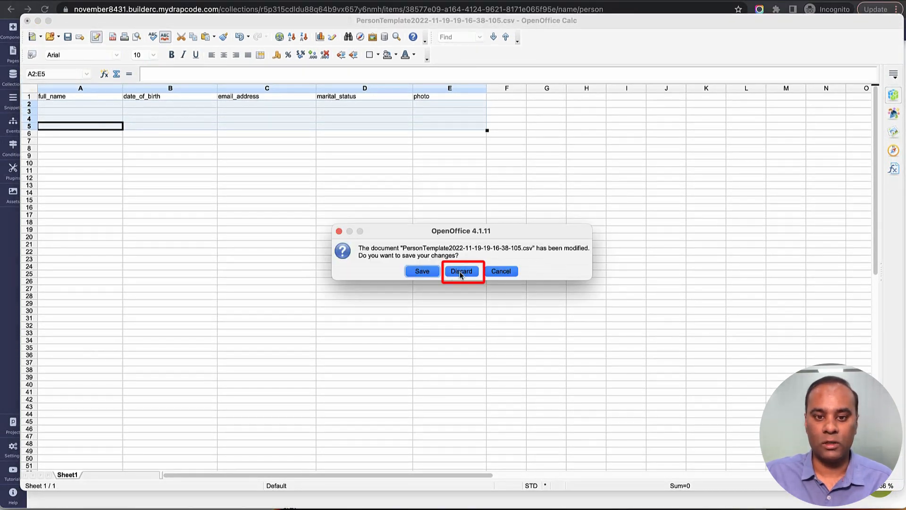
left_click(457, 273)
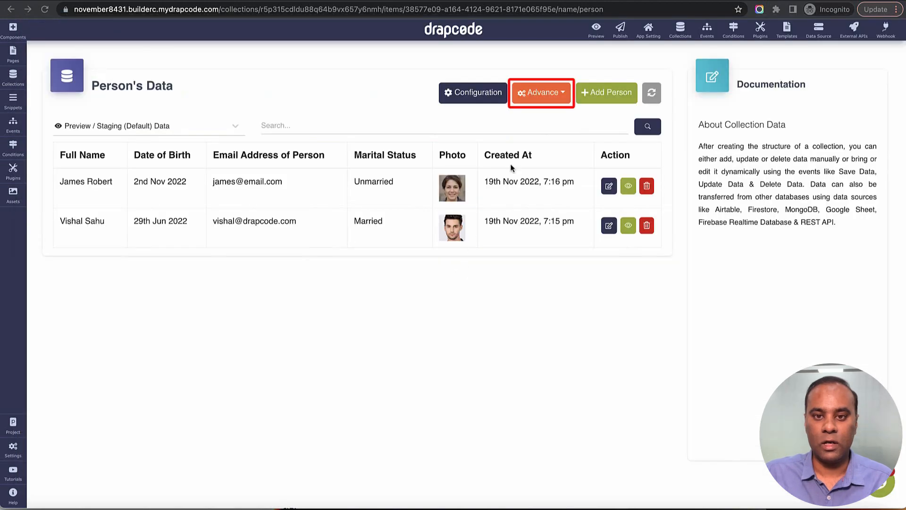
left_click(544, 93)
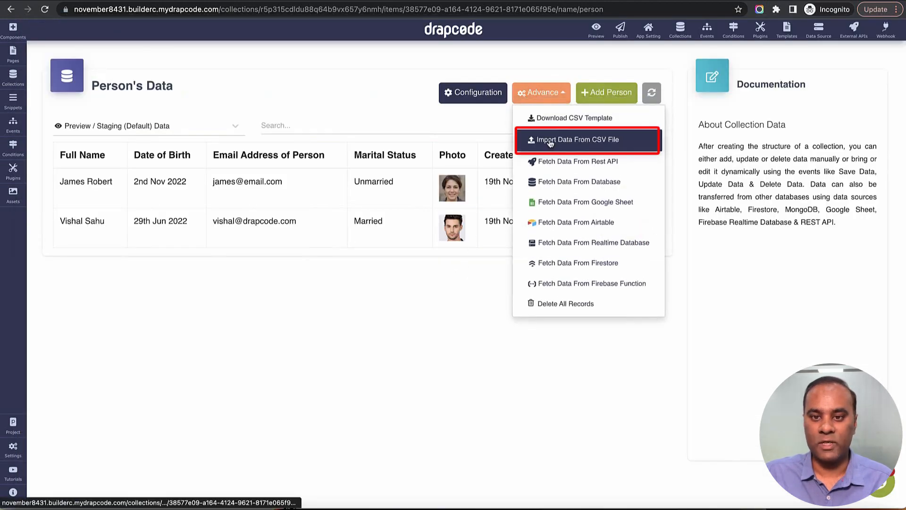
left_click(550, 141)
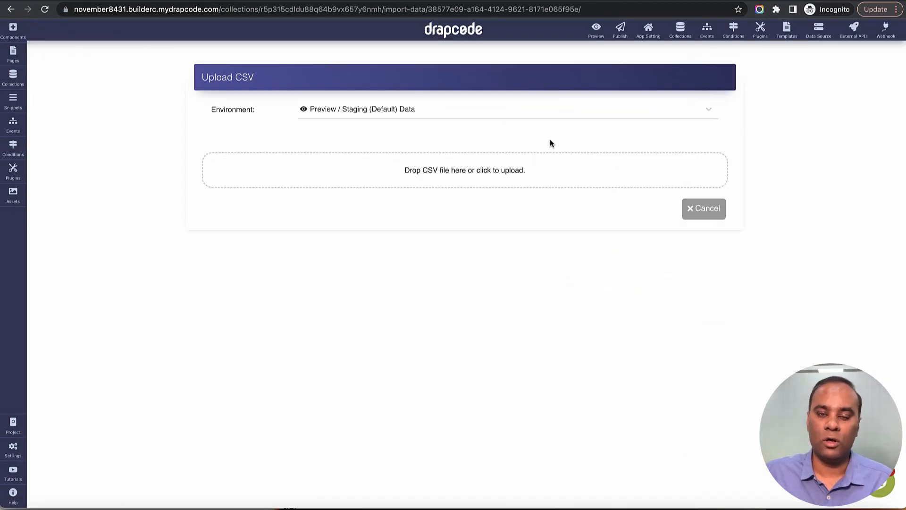
left_click(708, 214)
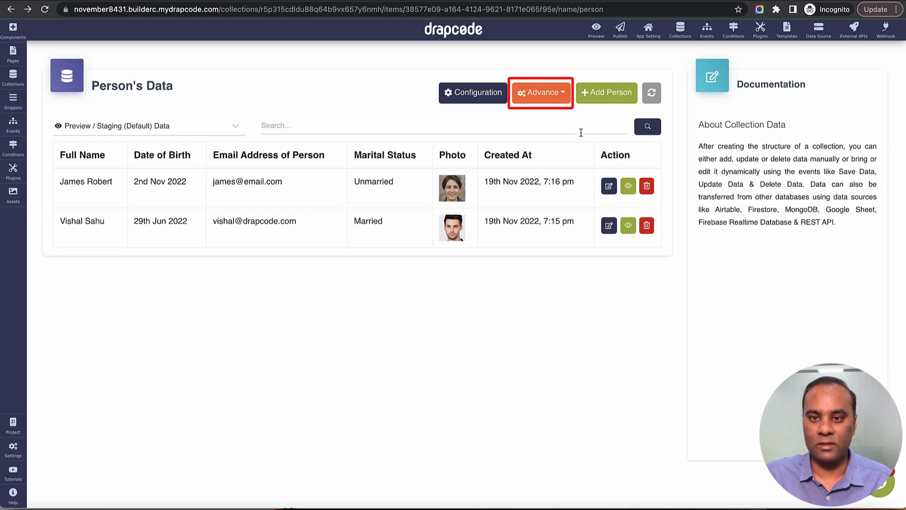
left_click(545, 99)
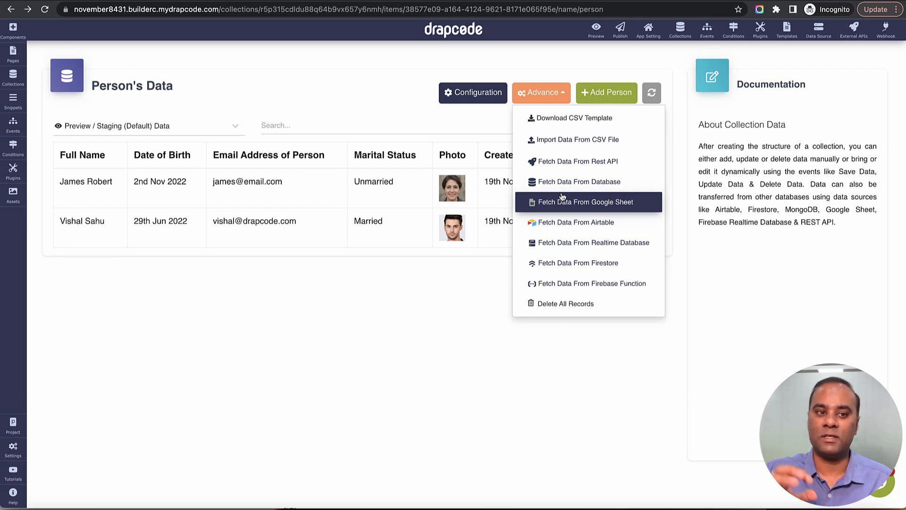
left_click(461, 307)
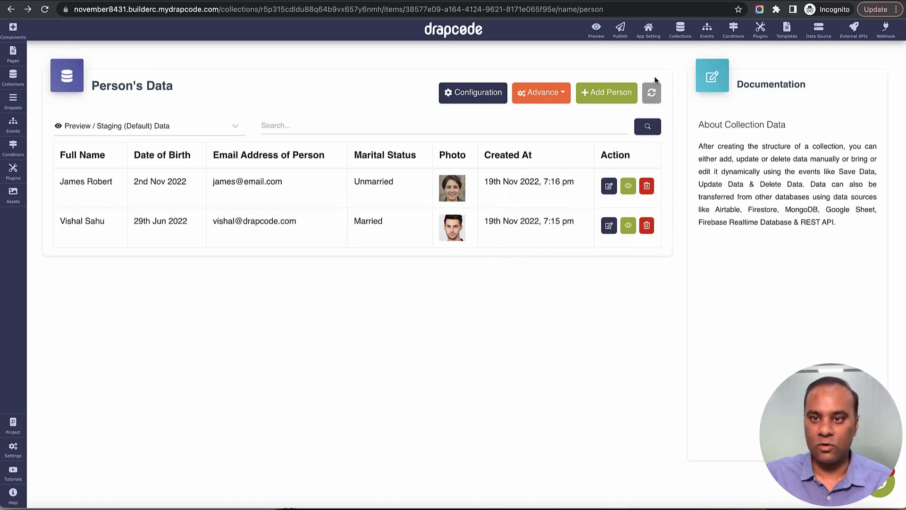
Step: Create a new collection named Address from the collections list
left_click(681, 31)
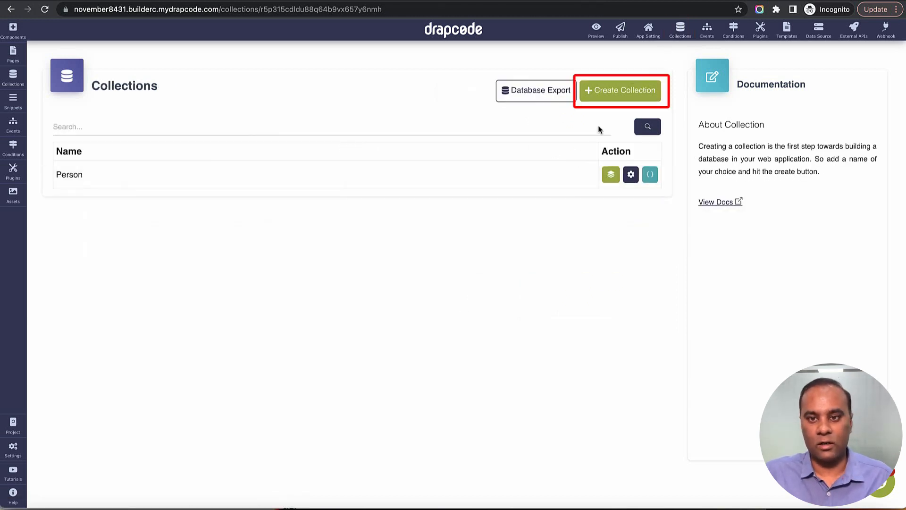
left_click(612, 99)
left_click(334, 126)
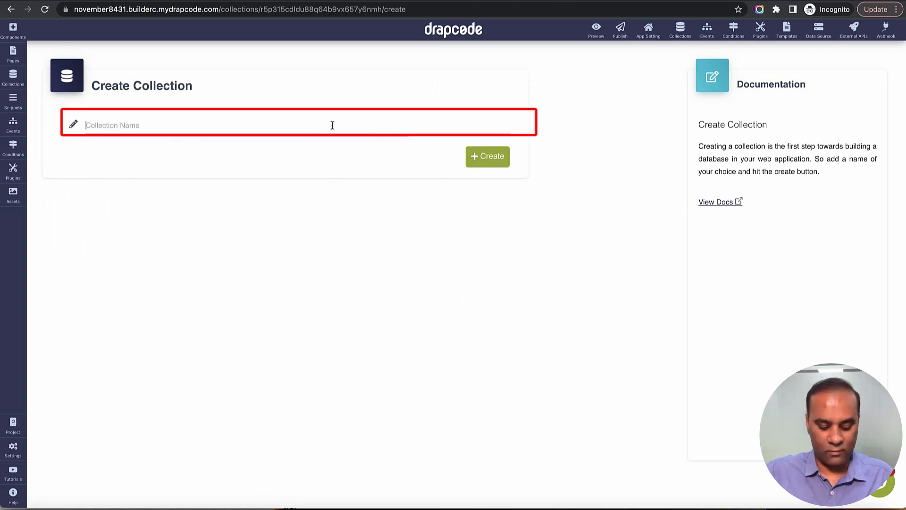
type("Adre")
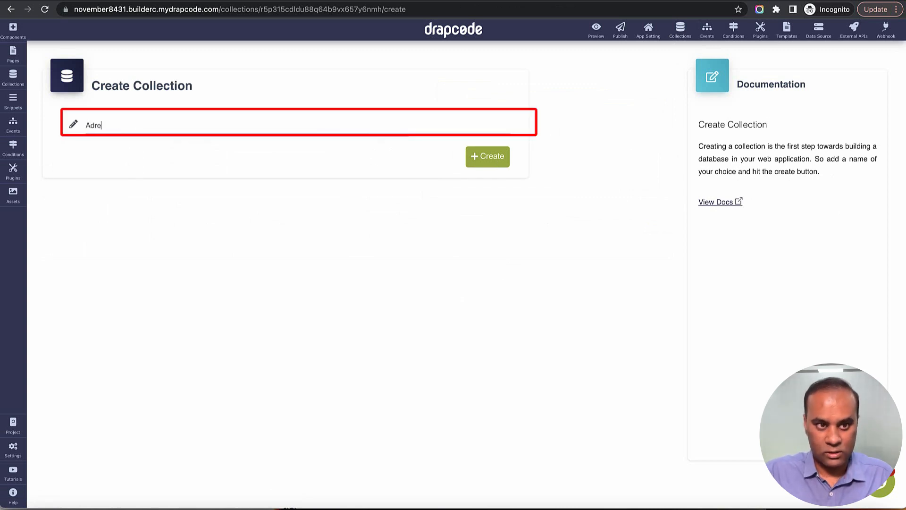
type("ss")
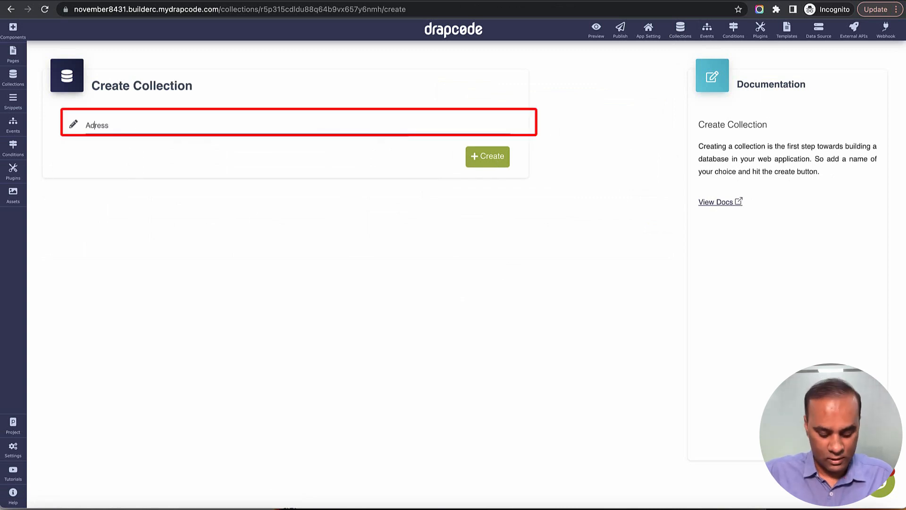
type("d")
left_click(488, 156)
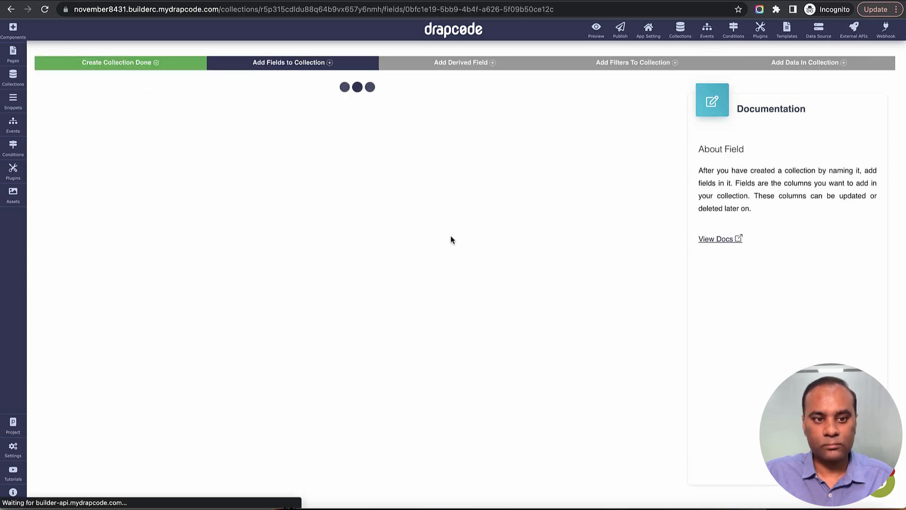
Step: Add a Text-type field named Title to the Address collection
left_click(179, 398)
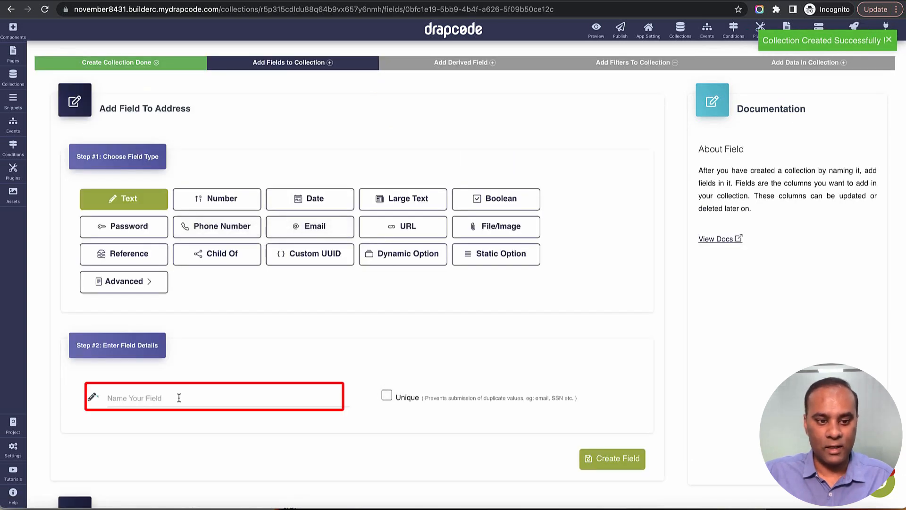
type("Title")
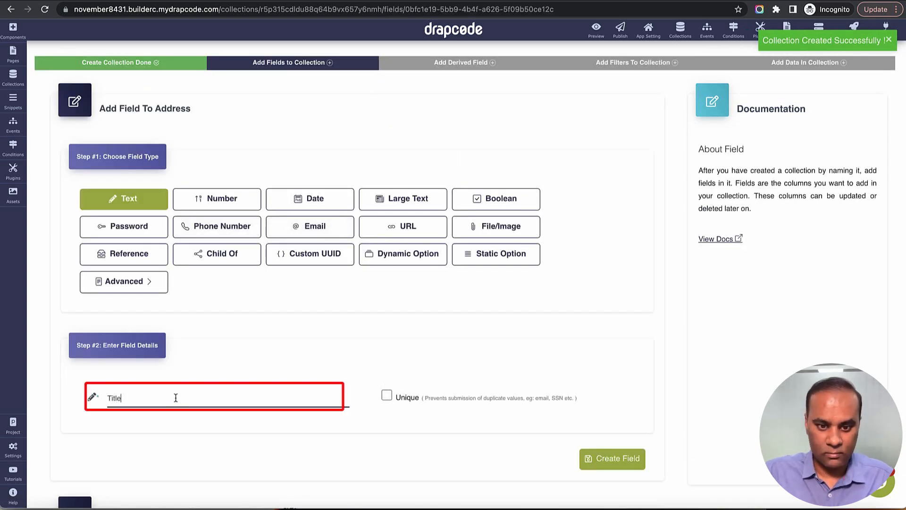
left_click(612, 459)
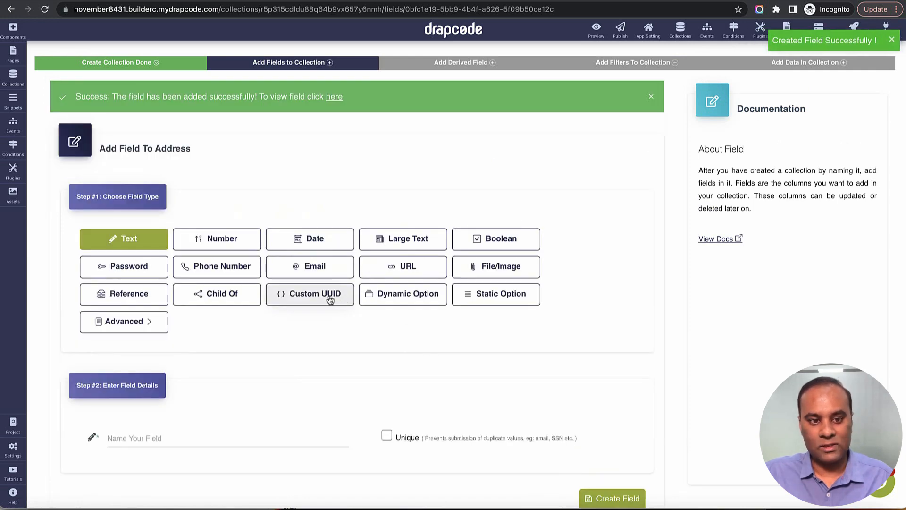
left_click(238, 301)
scroll(240, 305, "down", 3)
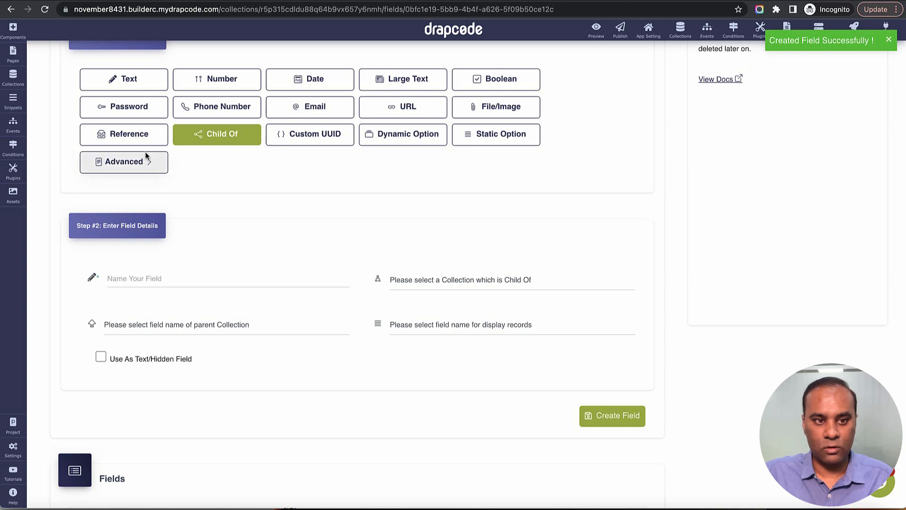
Step: Add a Reference field 'Person' to the Person collection displaying Full Name, then return to Collections
left_click(142, 136)
left_click(189, 278)
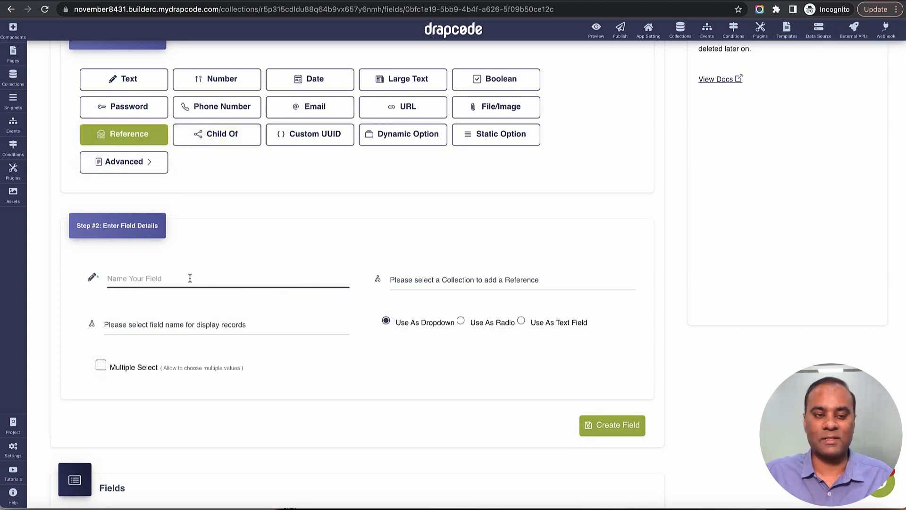
type("Person")
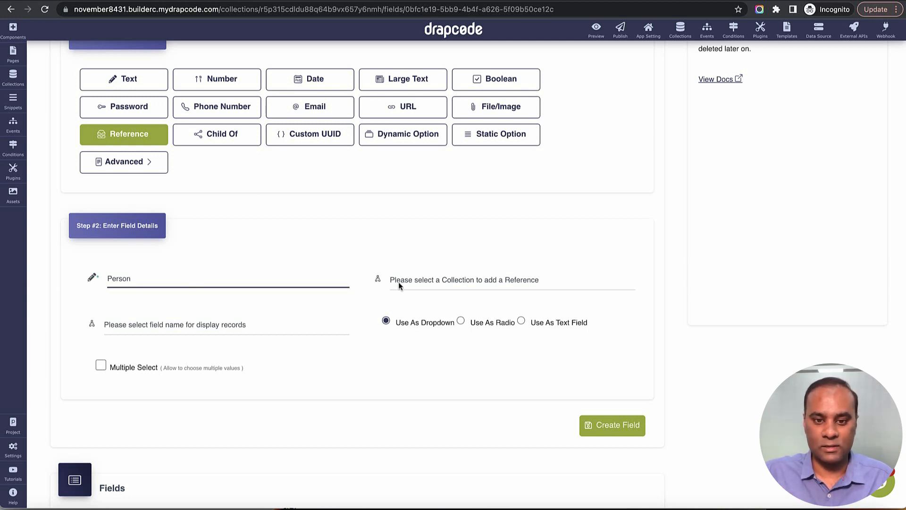
left_click(398, 283)
left_click(410, 304)
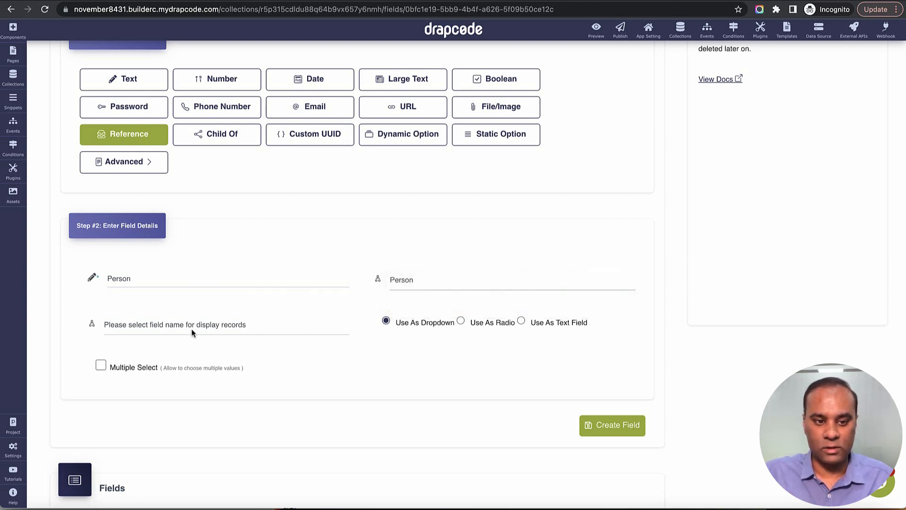
left_click(190, 326)
left_click(188, 361)
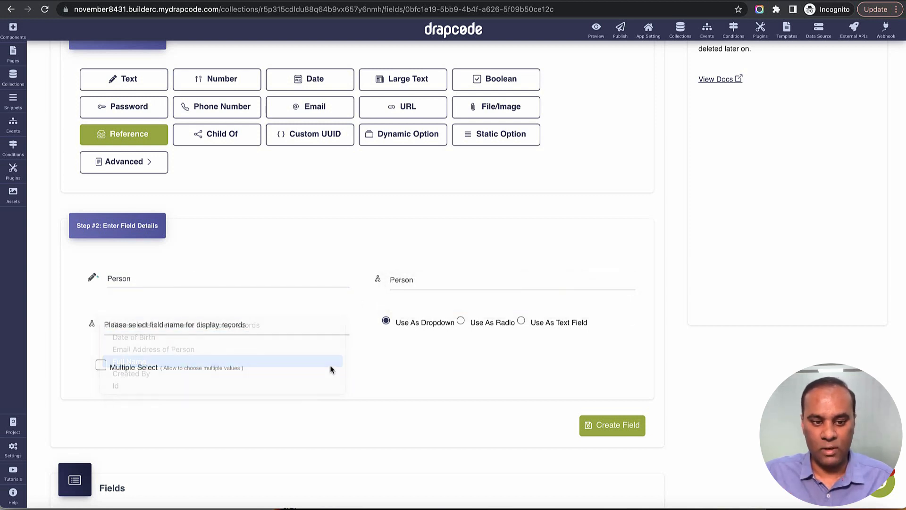
scroll(372, 330, "down", 3)
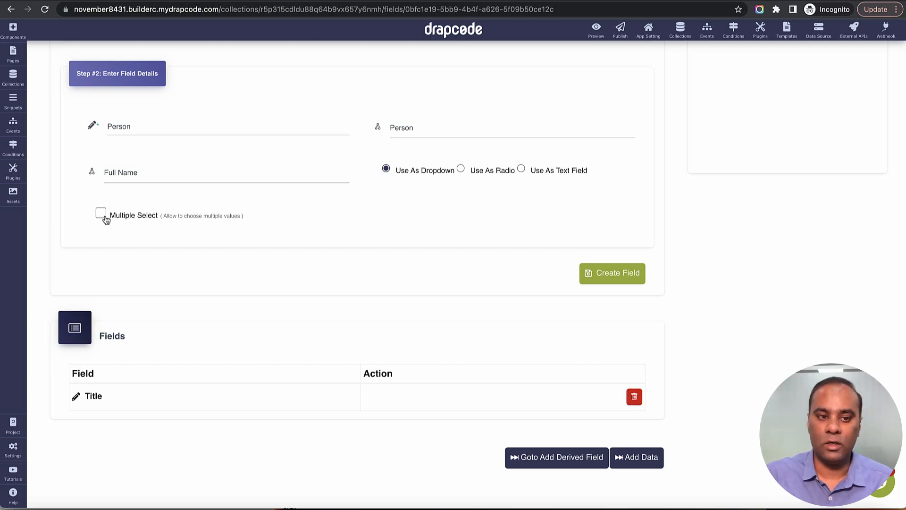
left_click(610, 283)
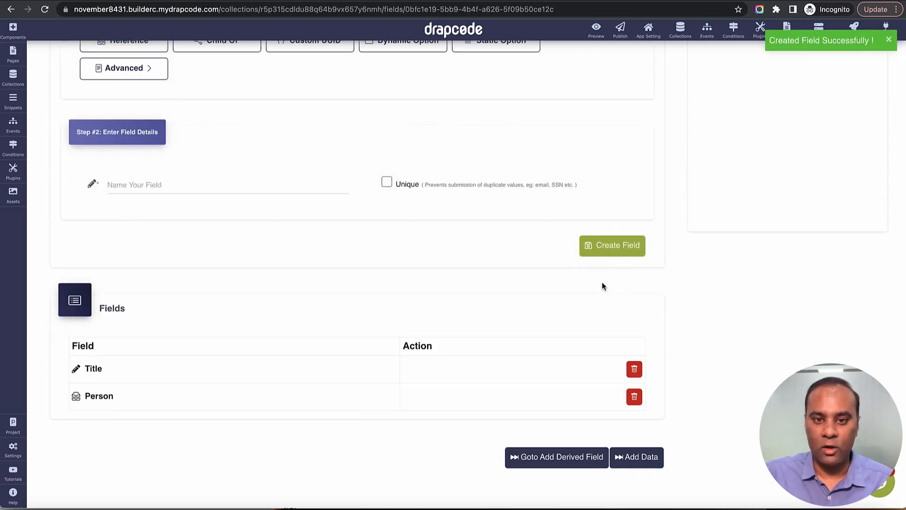
left_click(651, 96)
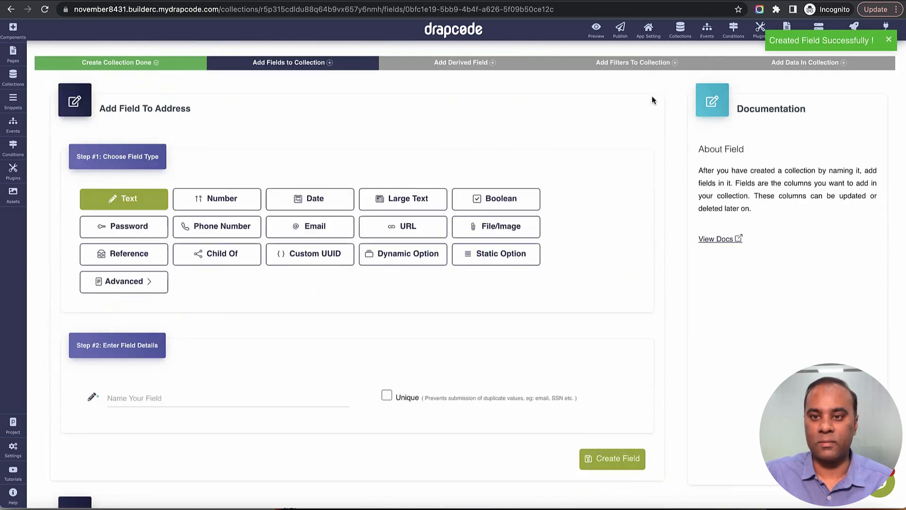
left_click(680, 29)
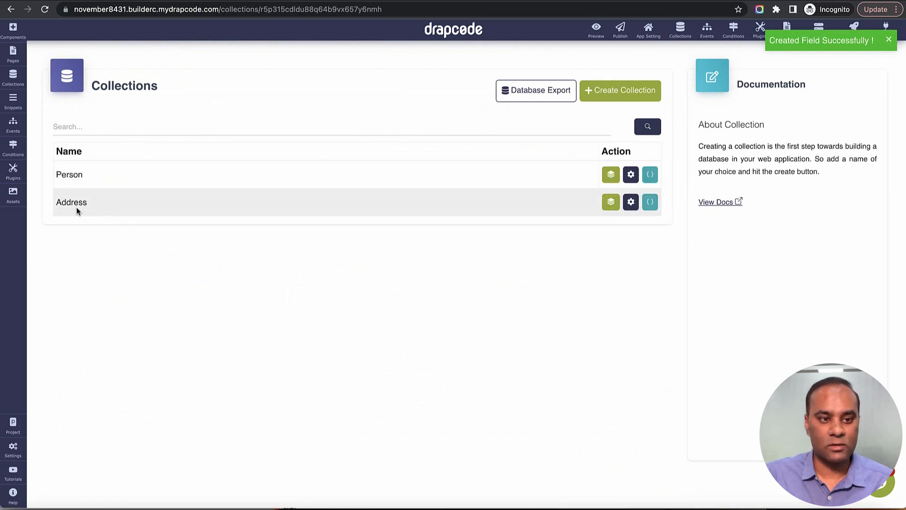
Step: In Address data, save a record titled 'Times Square, New York' linked to the second person
left_click(609, 203)
left_click(581, 99)
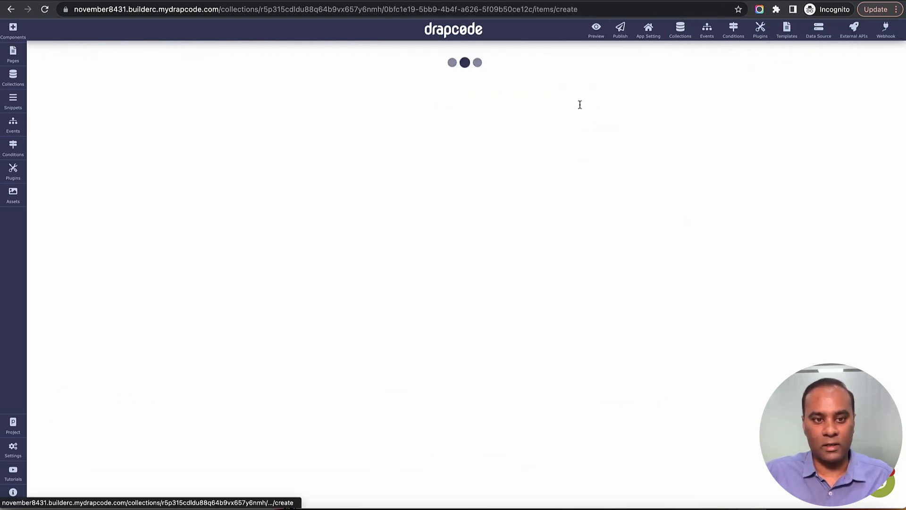
left_click(262, 128)
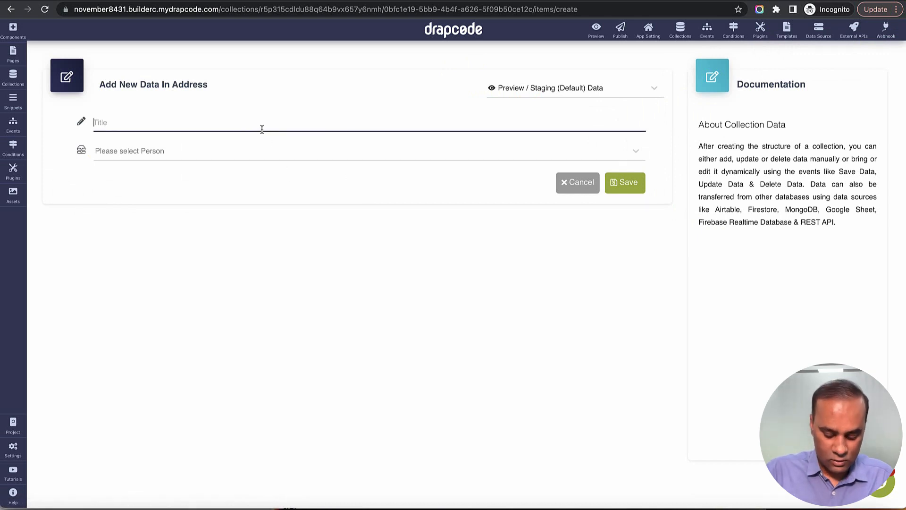
type("New York")
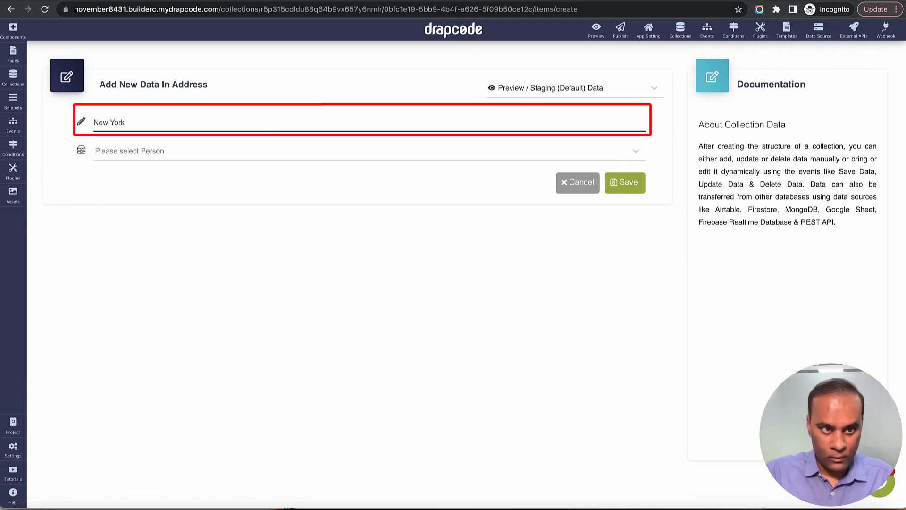
left_click(97, 123)
type("Times Squ")
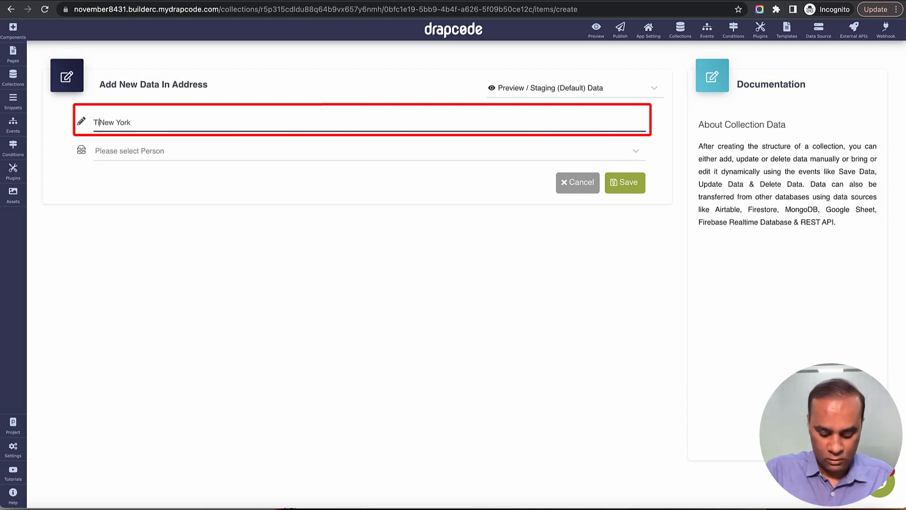
type("are,")
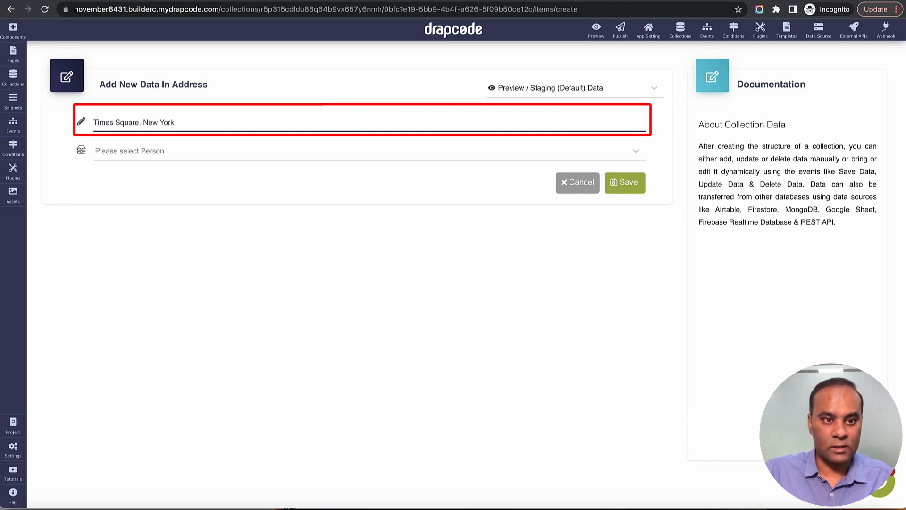
left_click(137, 157)
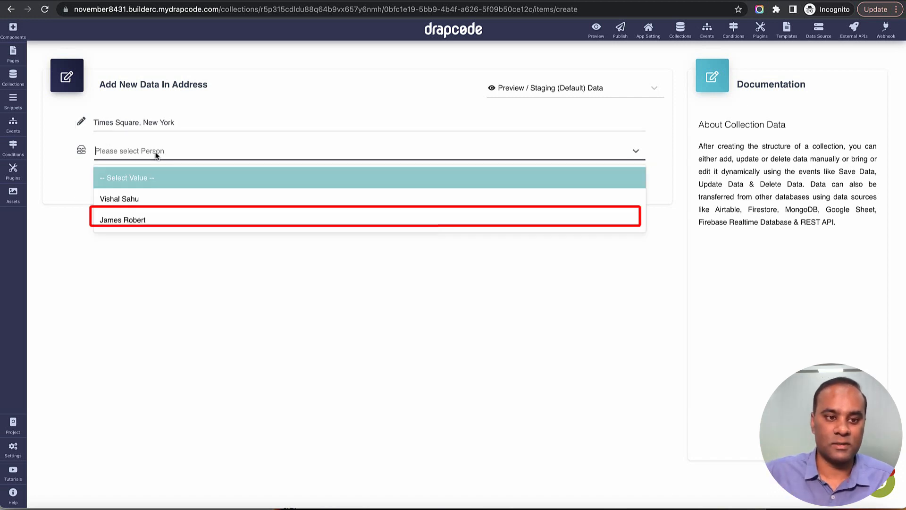
left_click(165, 211)
left_click(622, 192)
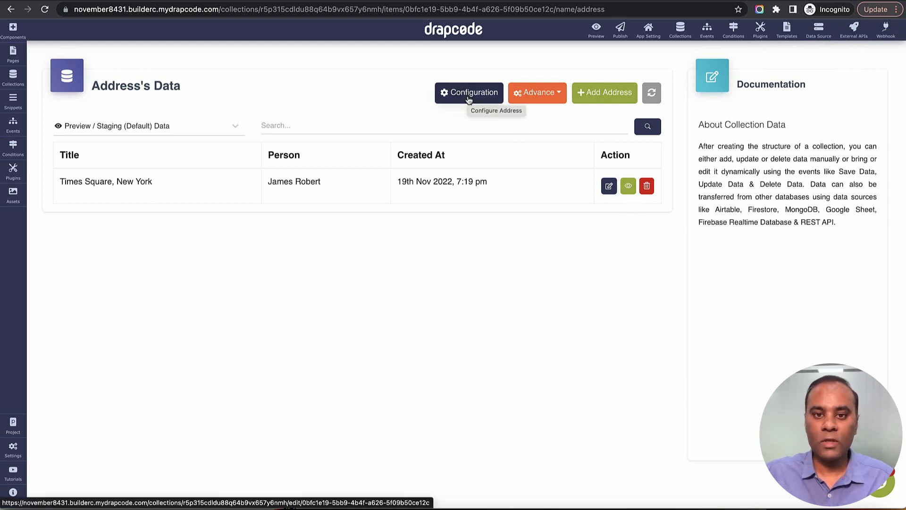
left_click(537, 100)
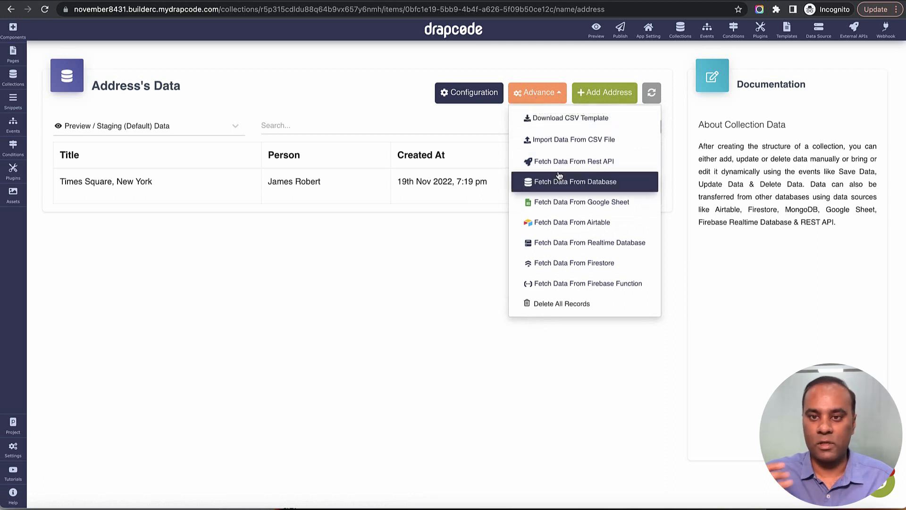
left_click(479, 132)
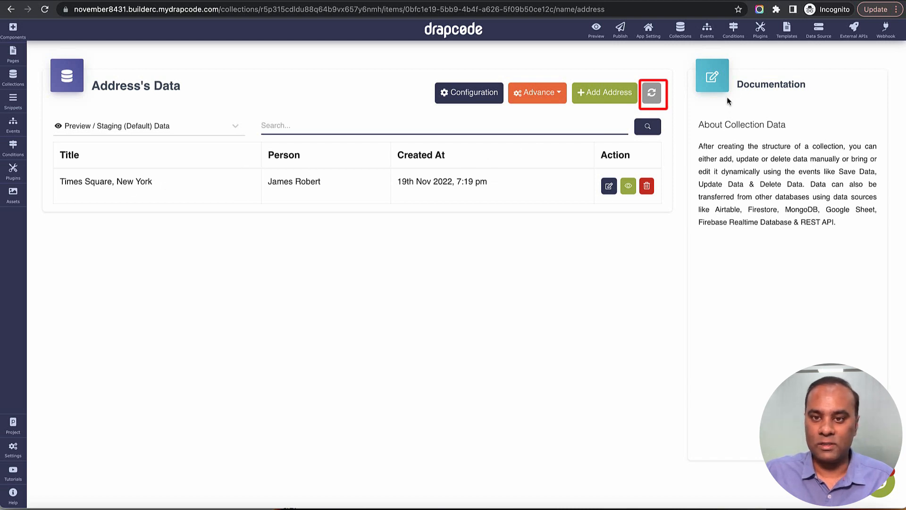
left_click(653, 95)
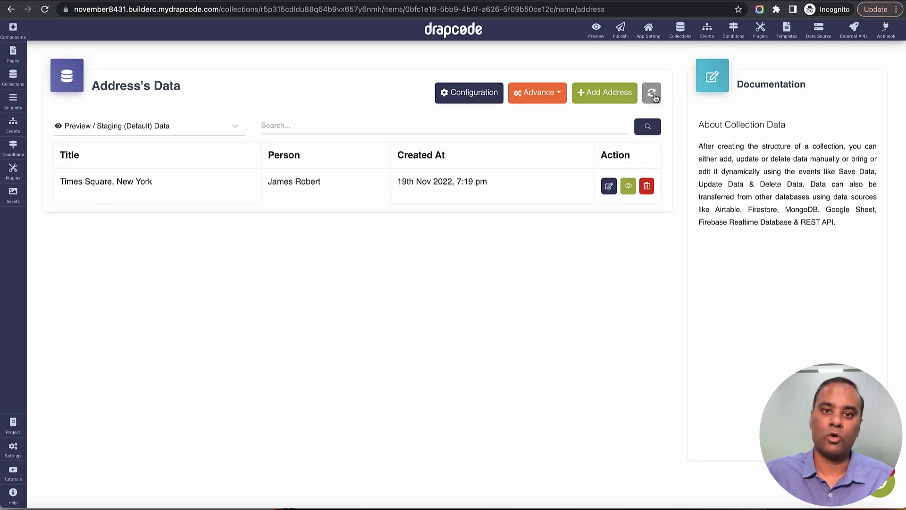